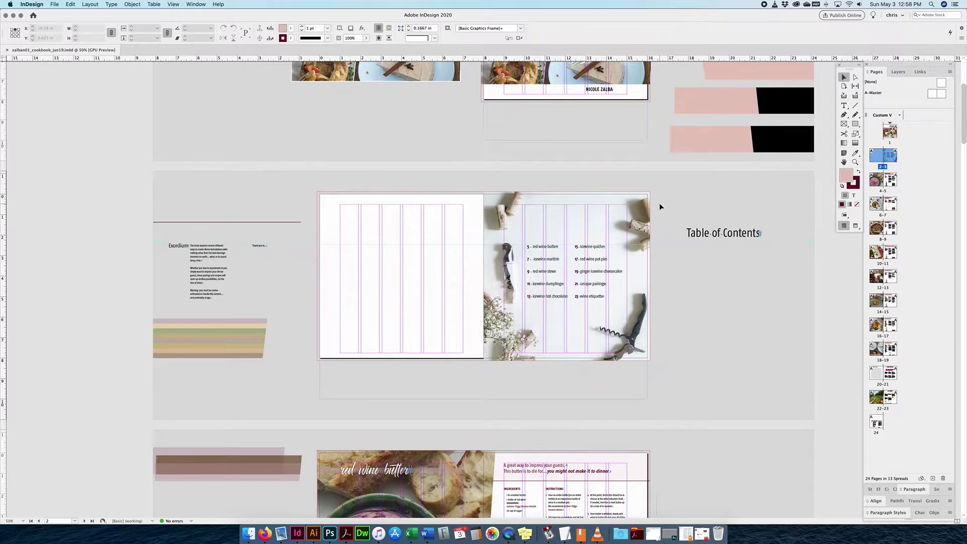
Scroll through the cookbook pages, zooming in on the last page
scroll(660, 204, "up", 5)
scroll(661, 207, "down", 7)
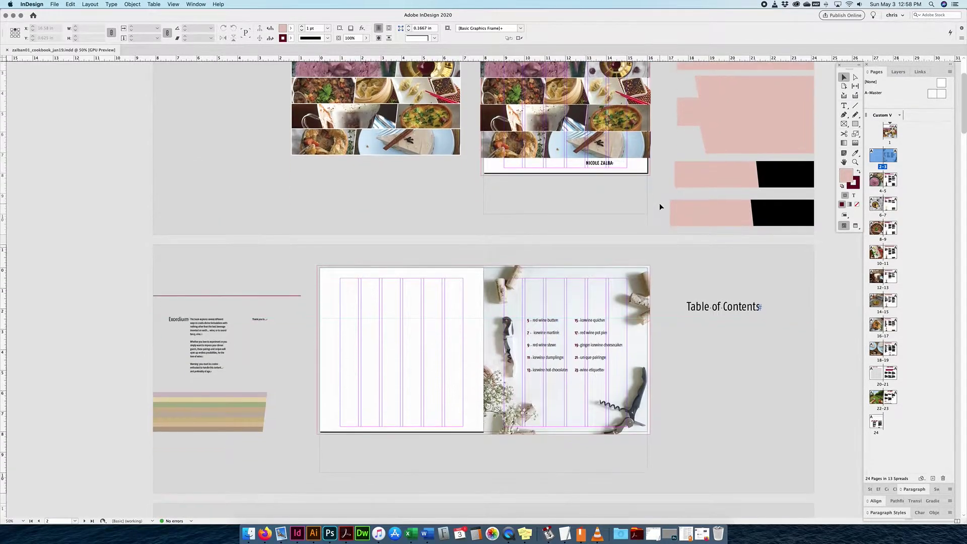
scroll(660, 207, "down", 5)
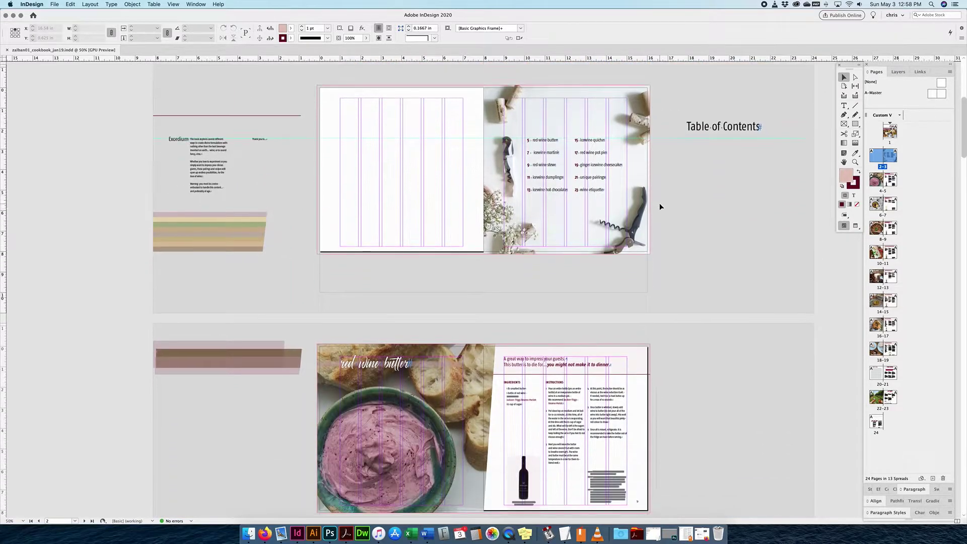
scroll(660, 207, "up", 7)
scroll(660, 204, "up", 3)
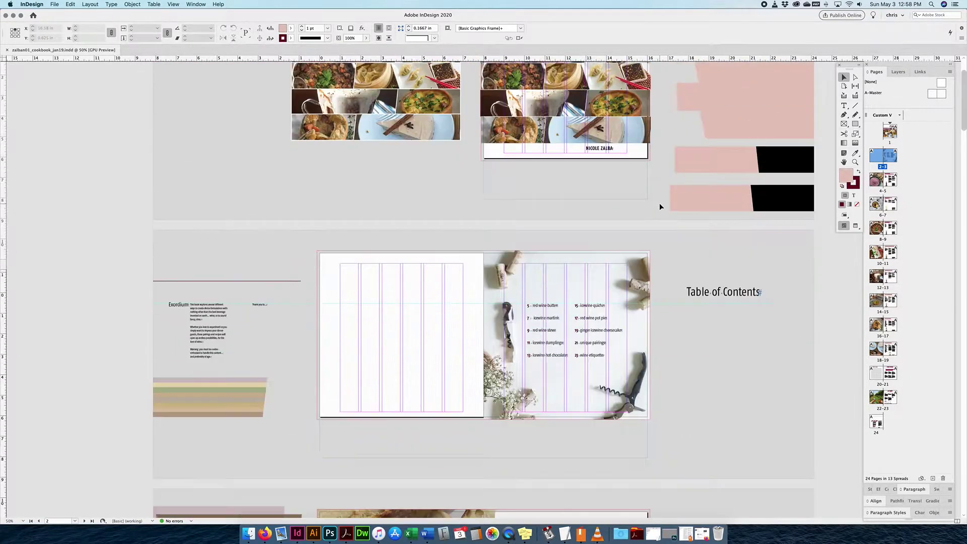
scroll(660, 204, "down", 20)
scroll(658, 209, "down", 20)
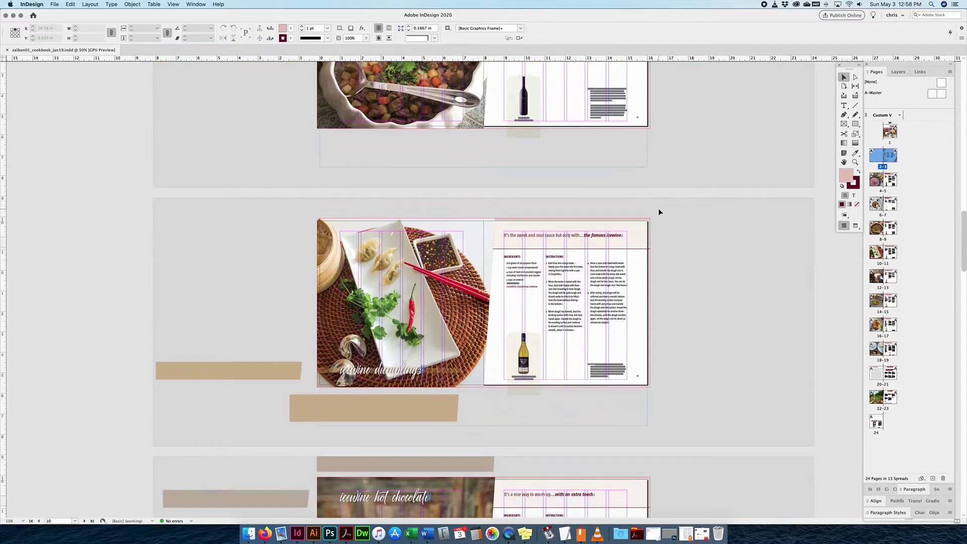
scroll(657, 213, "down", 20)
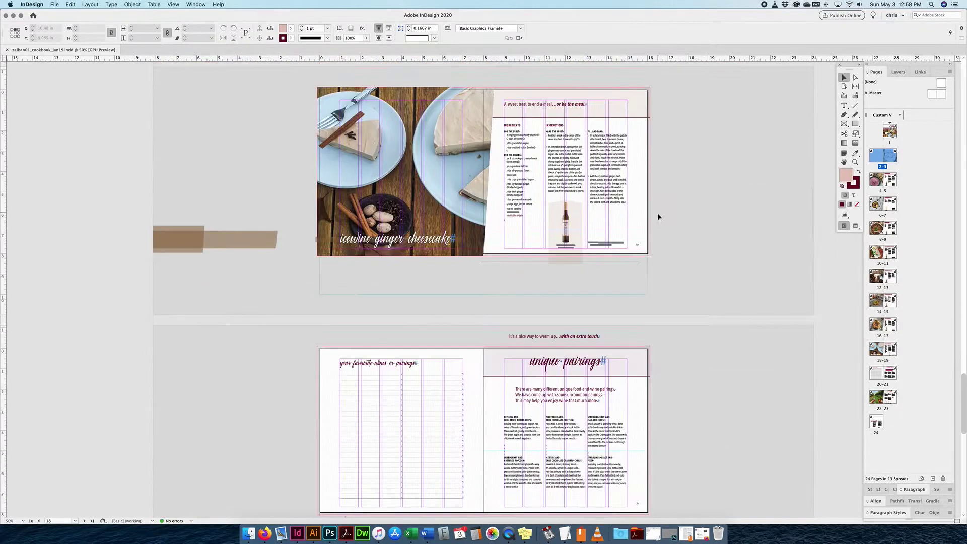
key("super+1")
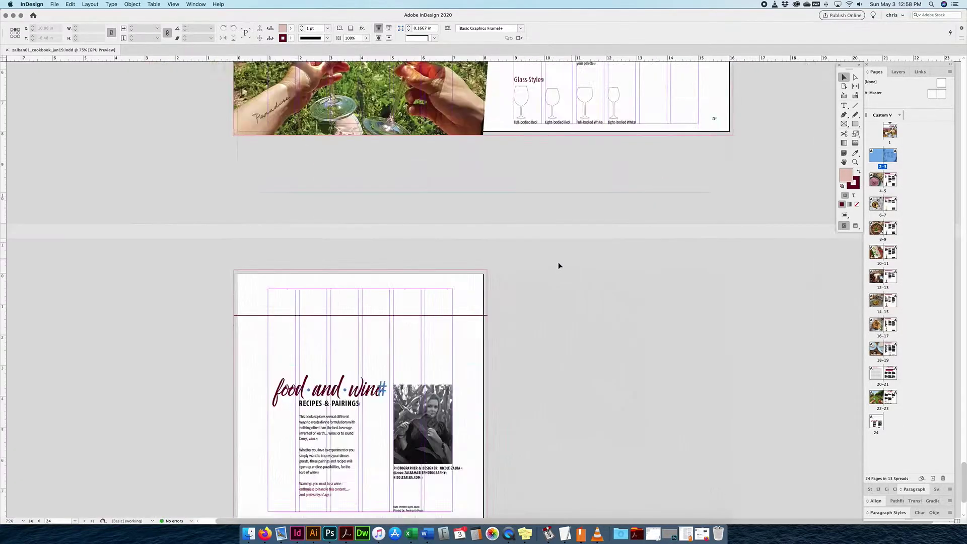
scroll(416, 329, "up", 1)
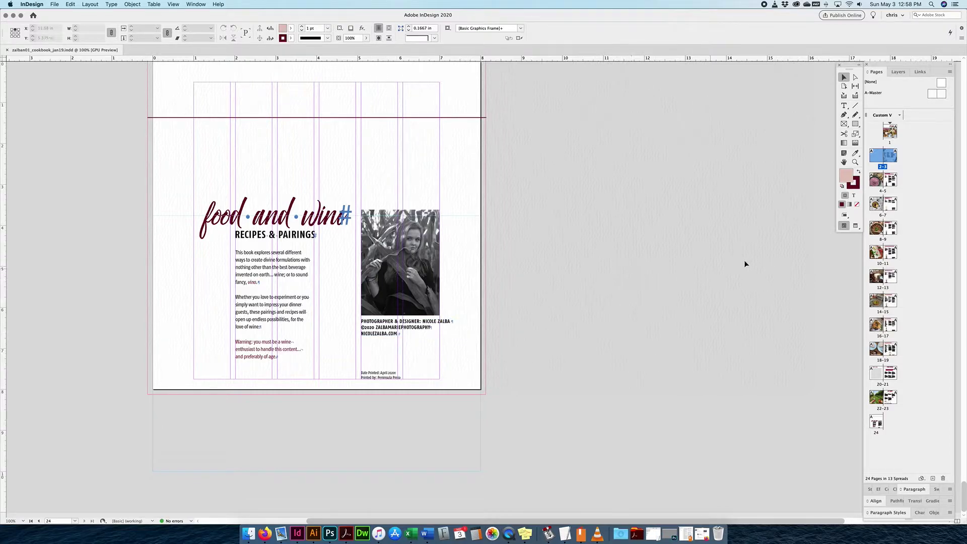
scroll(744, 260, "up", 10)
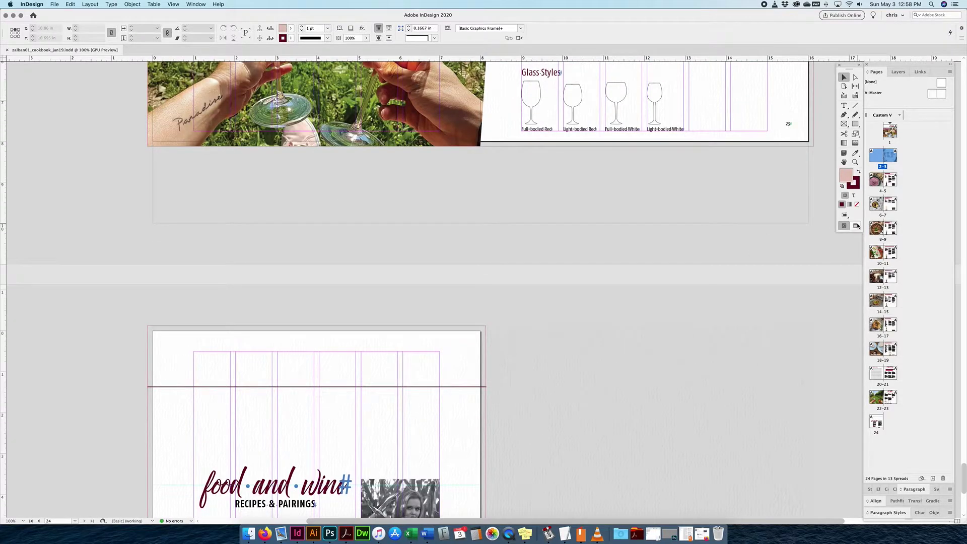
scroll(590, 246, "down", 4)
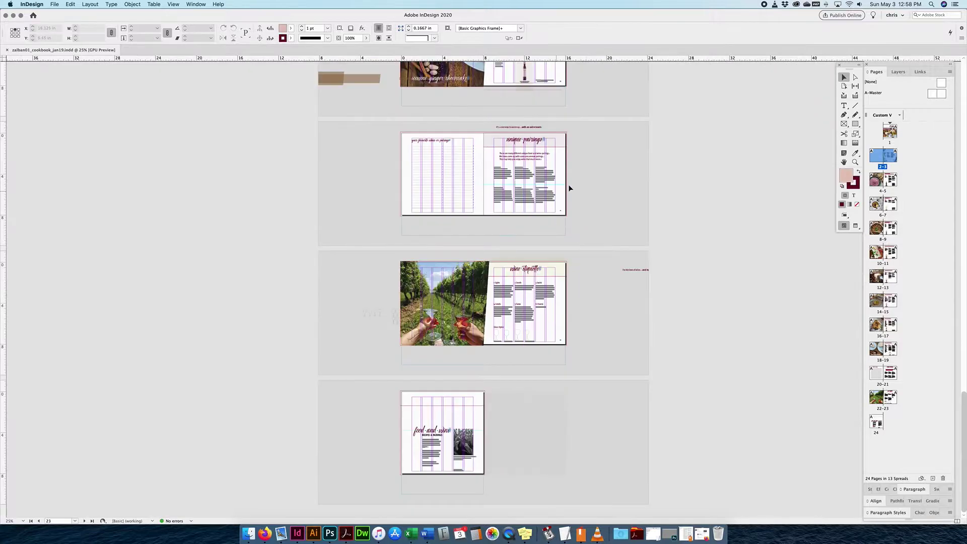
scroll(578, 204, "up", 4)
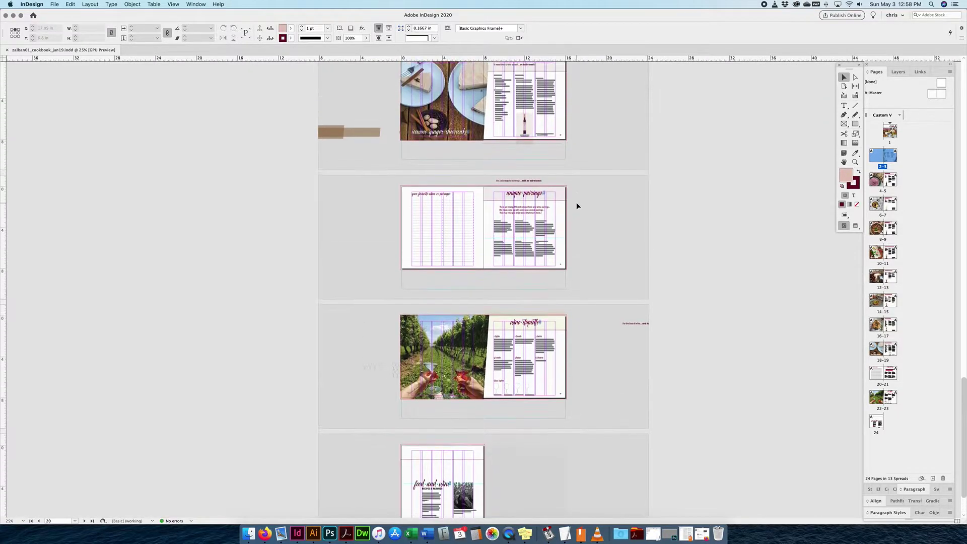
scroll(579, 208, "up", 10)
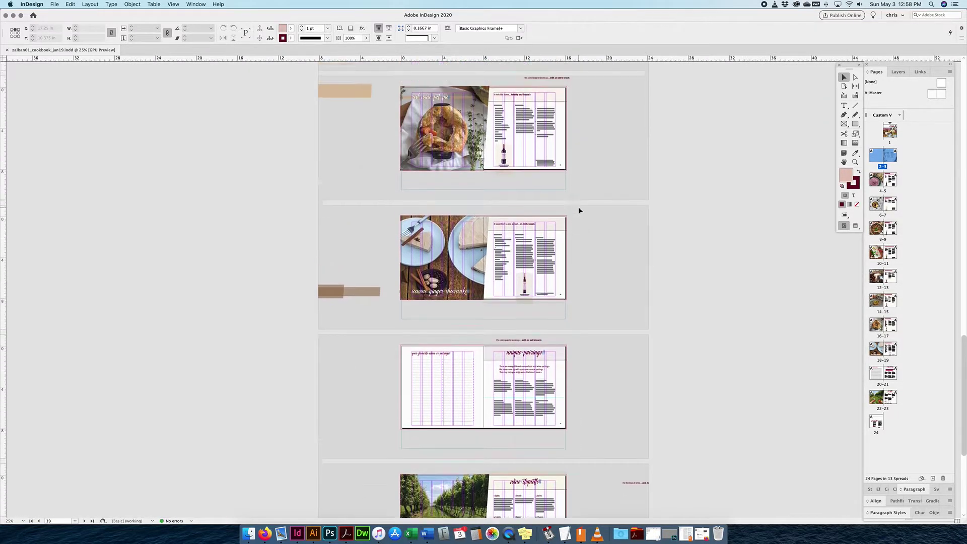
scroll(579, 211, "up", 7)
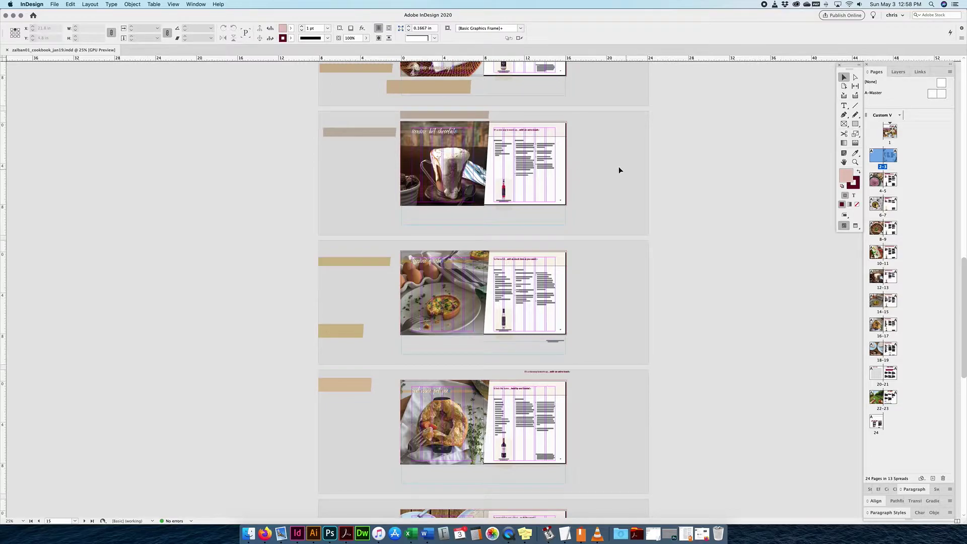
Check Document Setup and close it without changing anything
left_click(55, 4)
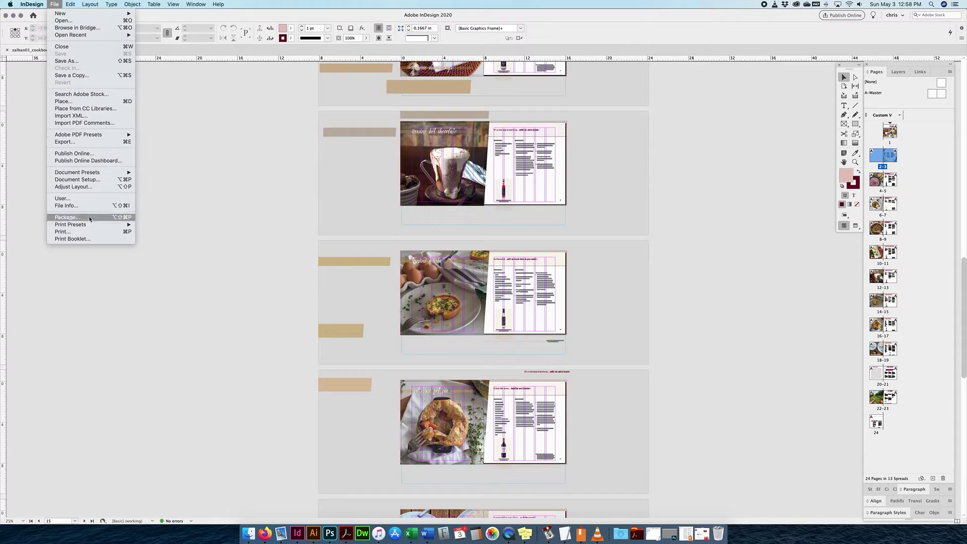
left_click(95, 182)
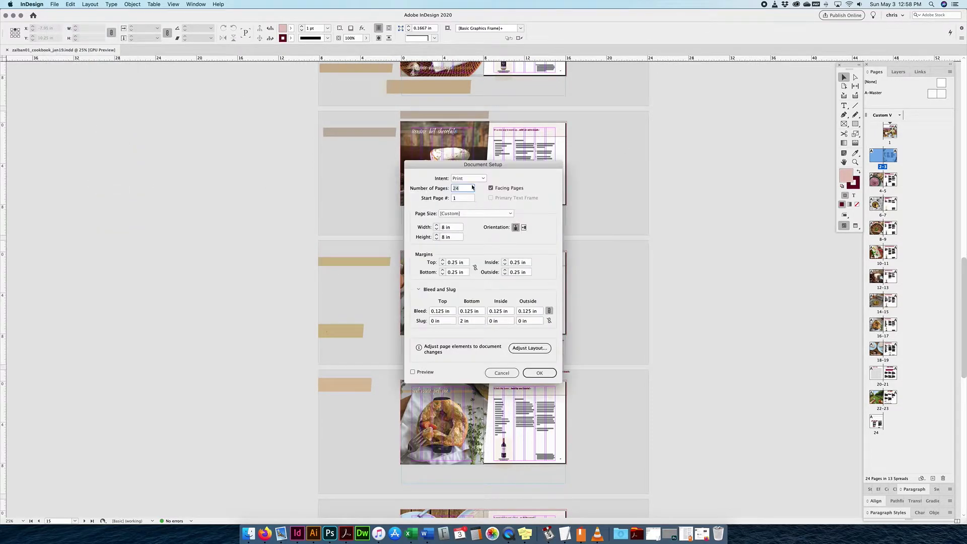
left_click(502, 373)
left_click(666, 292)
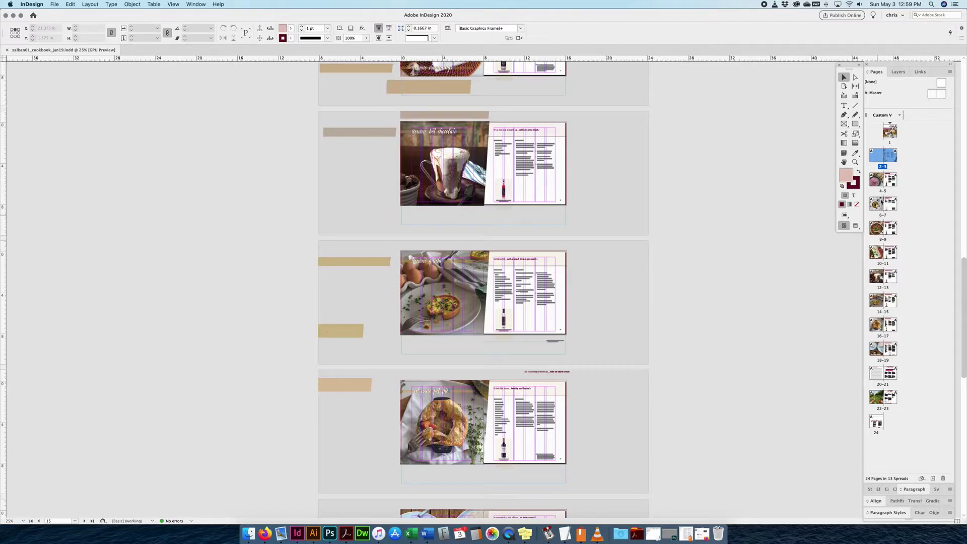
Select page 1 in the Pages panel instead of the 2-3 spread
left_click(909, 132)
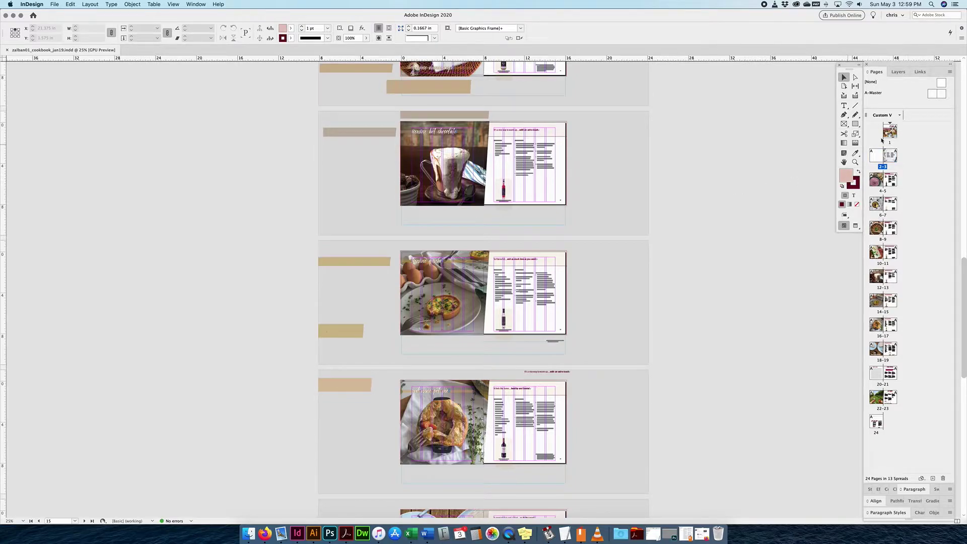
right_click(906, 135)
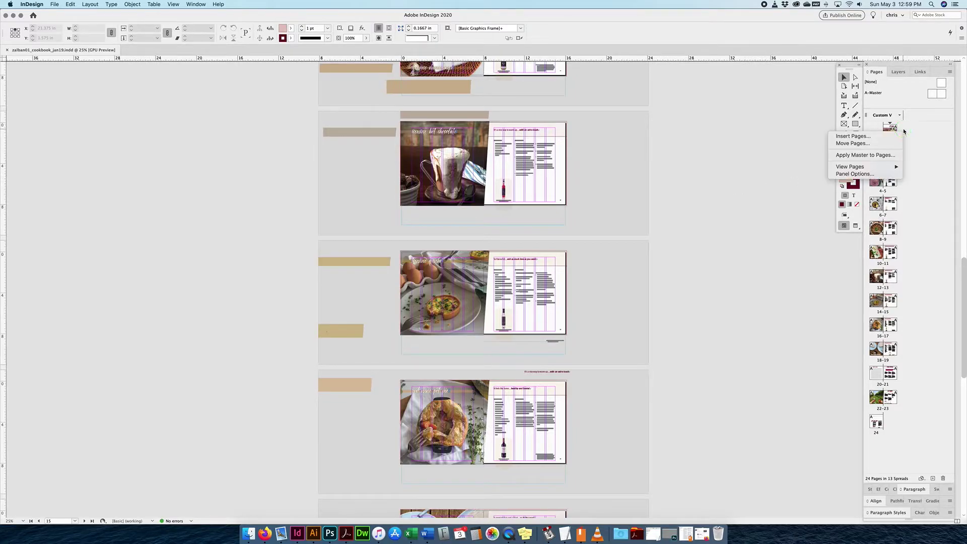
left_click(915, 135)
left_click(890, 132)
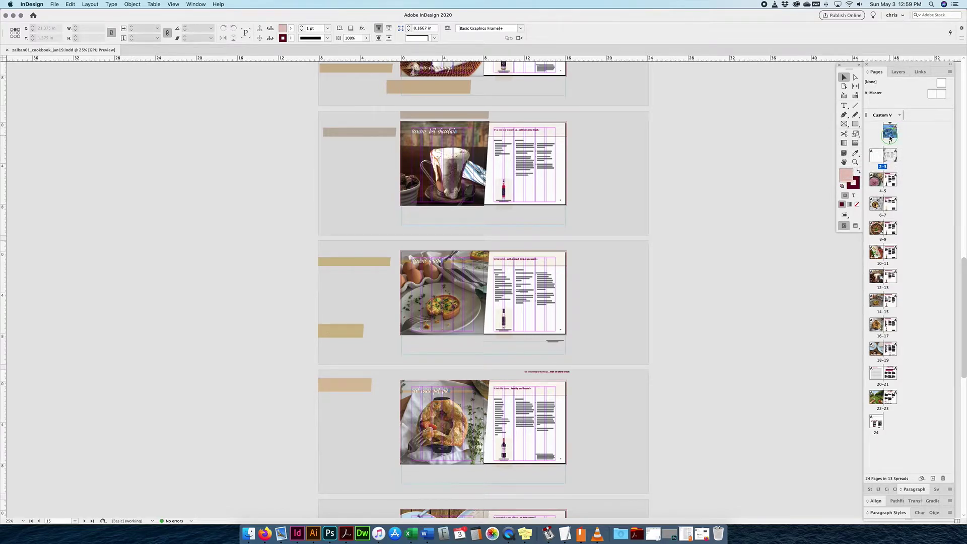
Create an alternate layout named 12x10, 12 in wide by 10 in tall
right_click(889, 136)
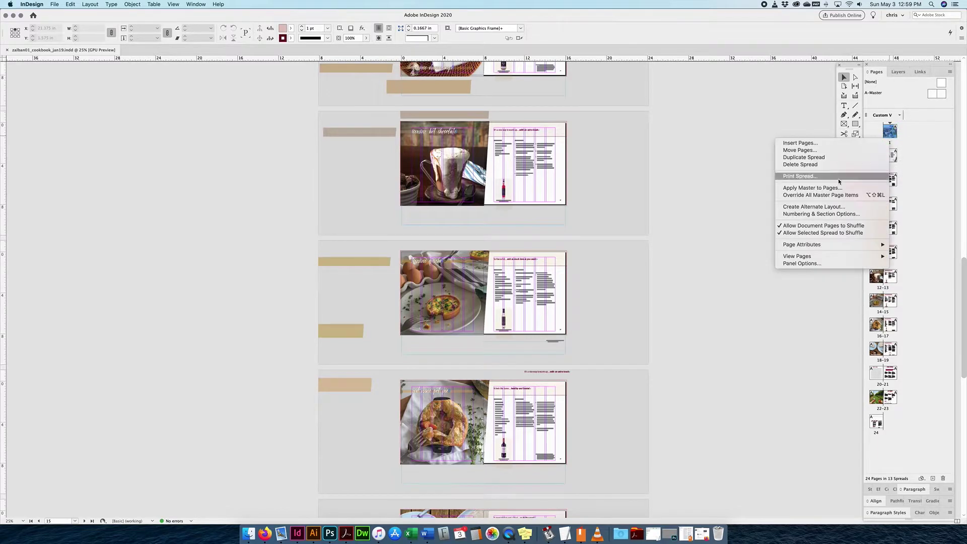
left_click(805, 207)
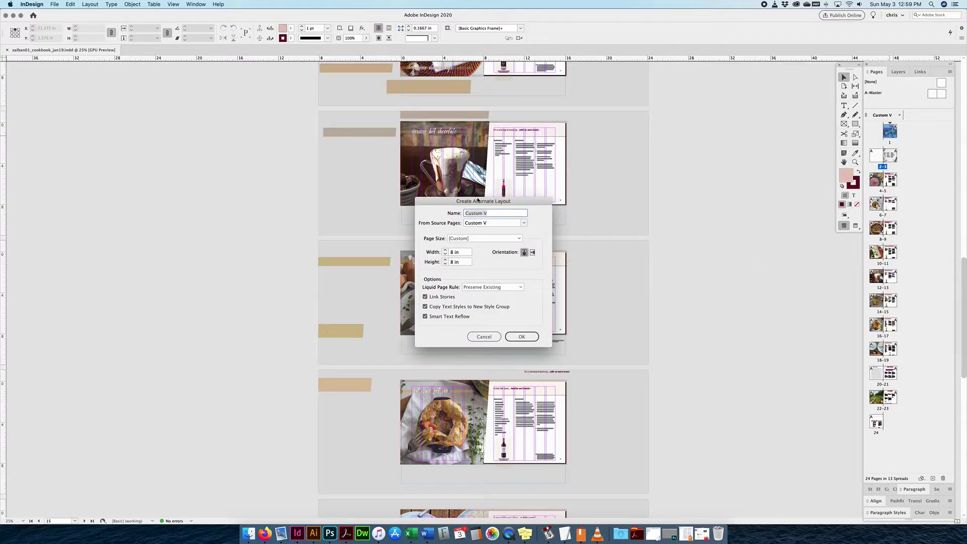
left_click_drag(525, 204, 677, 156)
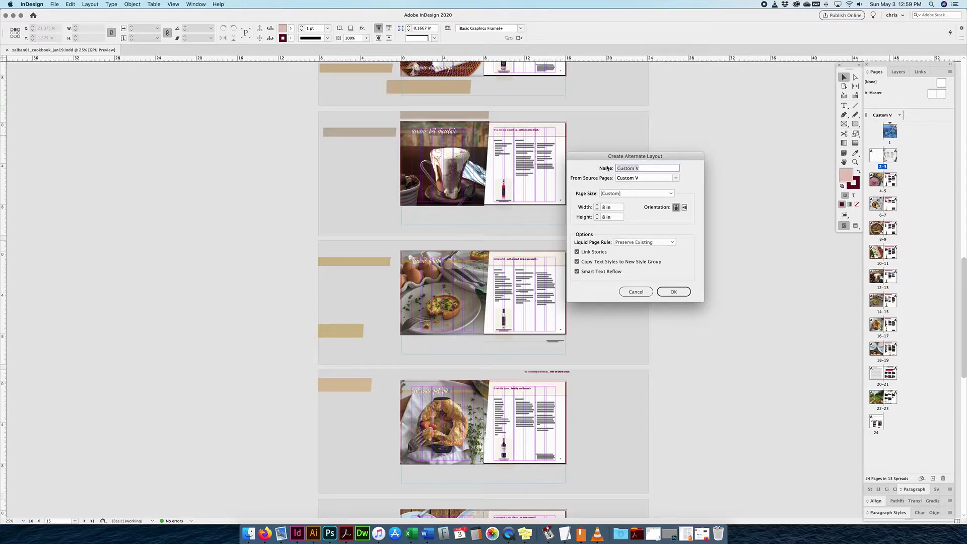
type("12")
type(" 10")
key("BackSpace")
key("BackSpace")
key("BackSpace")
type("x1")
left_click(615, 210)
type("12")
key("Tab")
type("10")
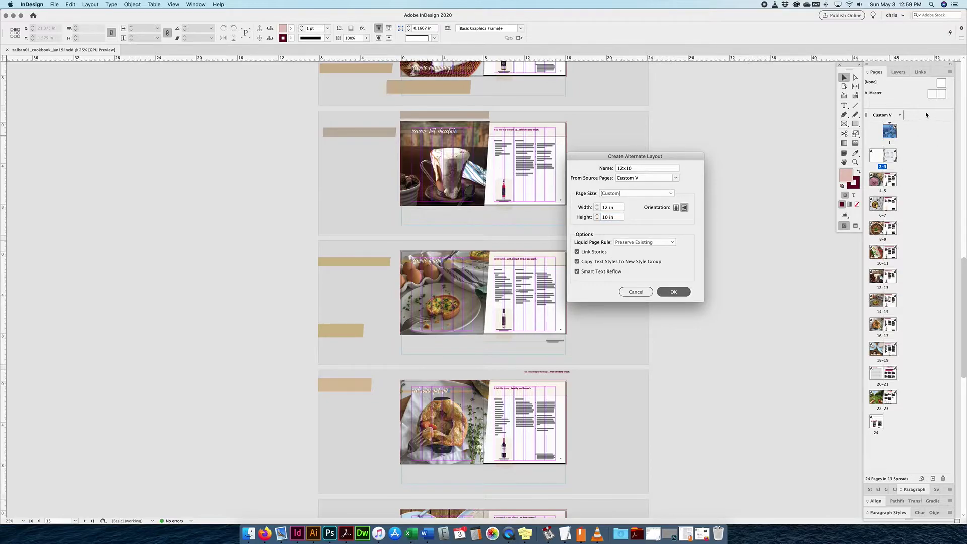
key("Return")
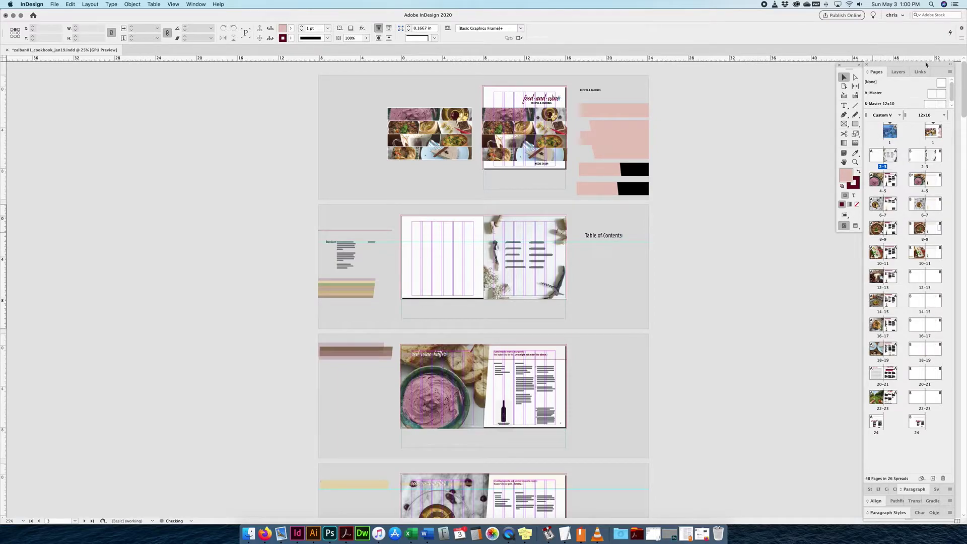
Jump to page 24 and delete the pink and black bars beside it
left_click(875, 422)
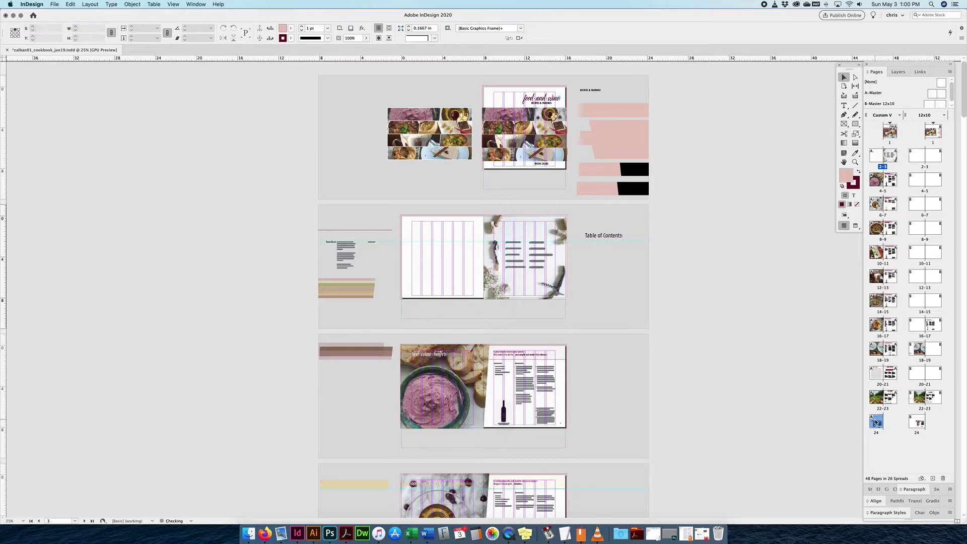
double_click(876, 423)
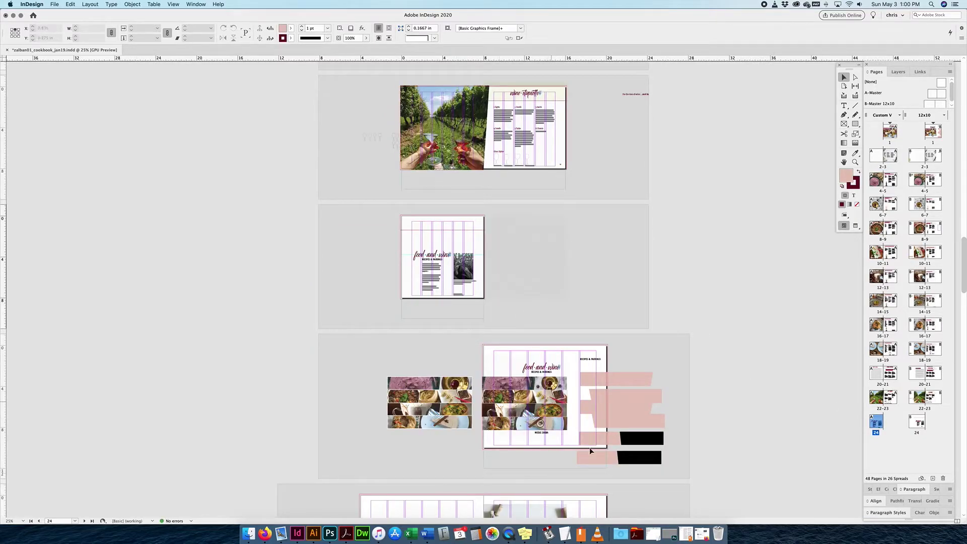
left_click_drag(627, 355, 616, 468)
key("Delete")
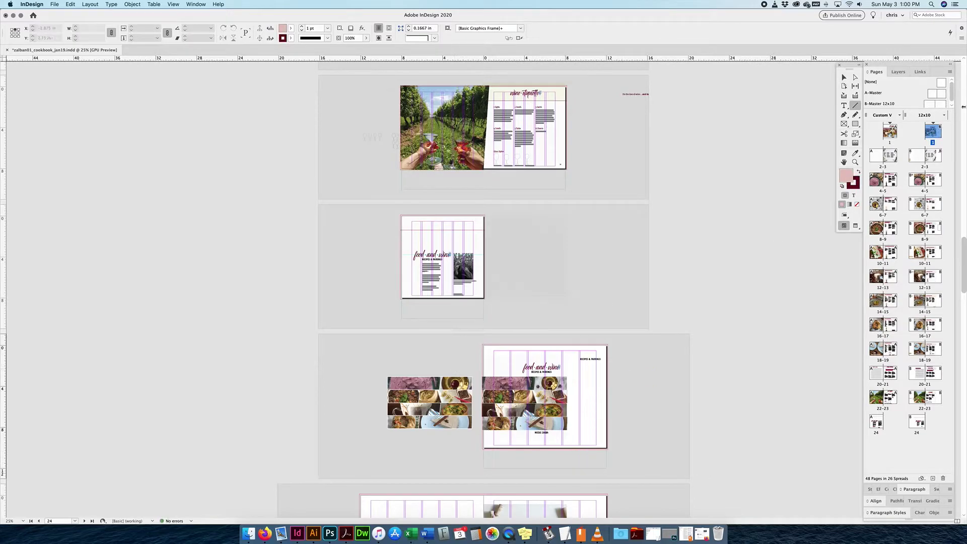
Delete the spare photo collage from the pasteboard left of the page
left_click(844, 77)
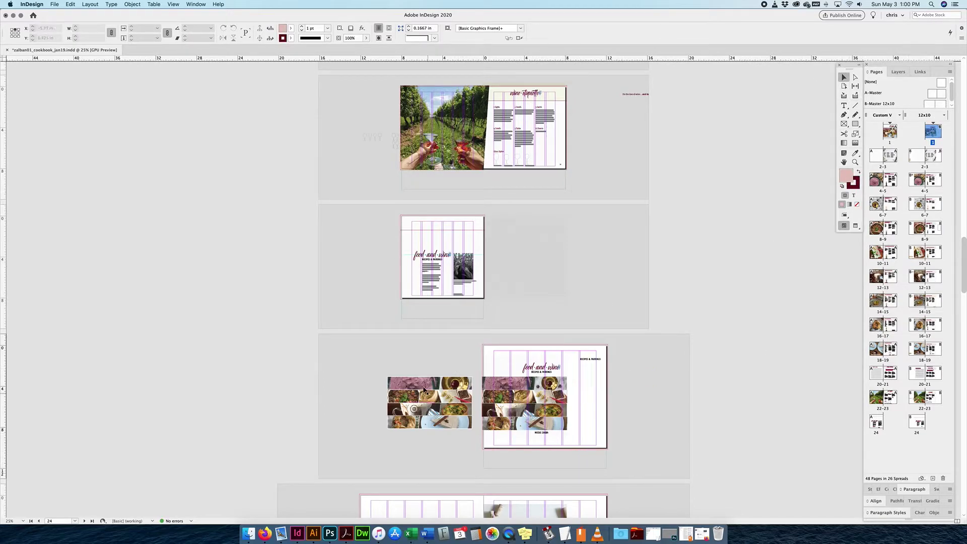
left_click_drag(452, 367, 374, 437)
key("Delete")
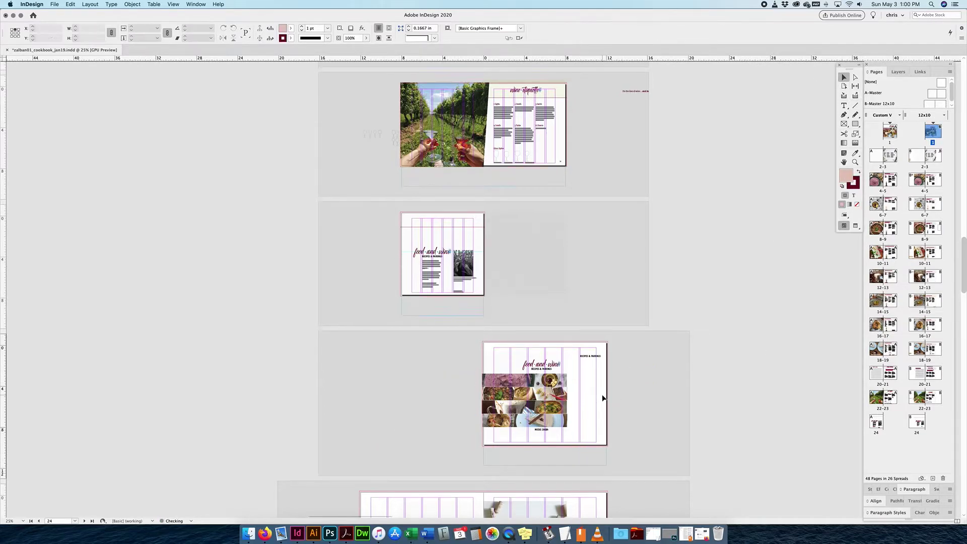
scroll(617, 398, "down", 1)
Scroll down through the 12x10 spreads, then leave Preview mode so guides and columns show
key("w")
scroll(608, 388, "down", 4)
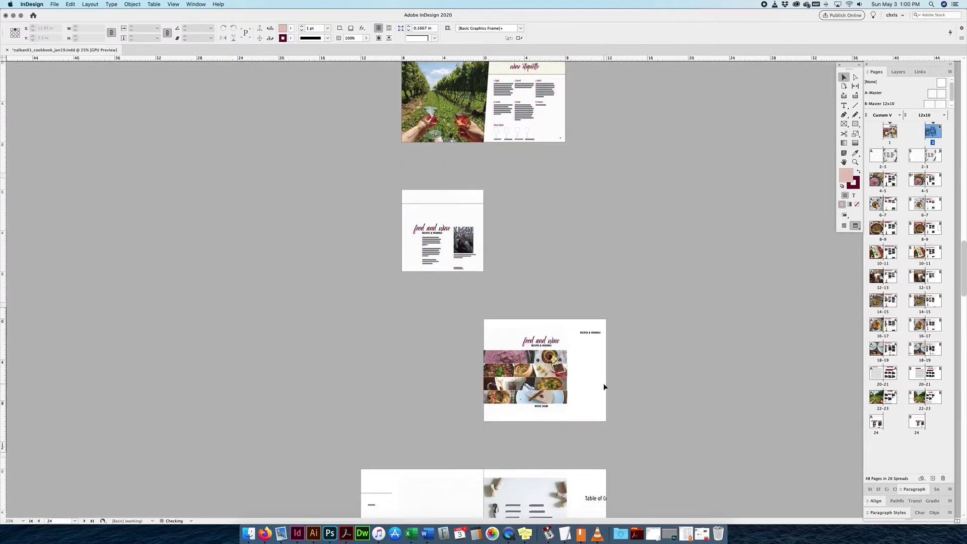
scroll(559, 368, "down", 2)
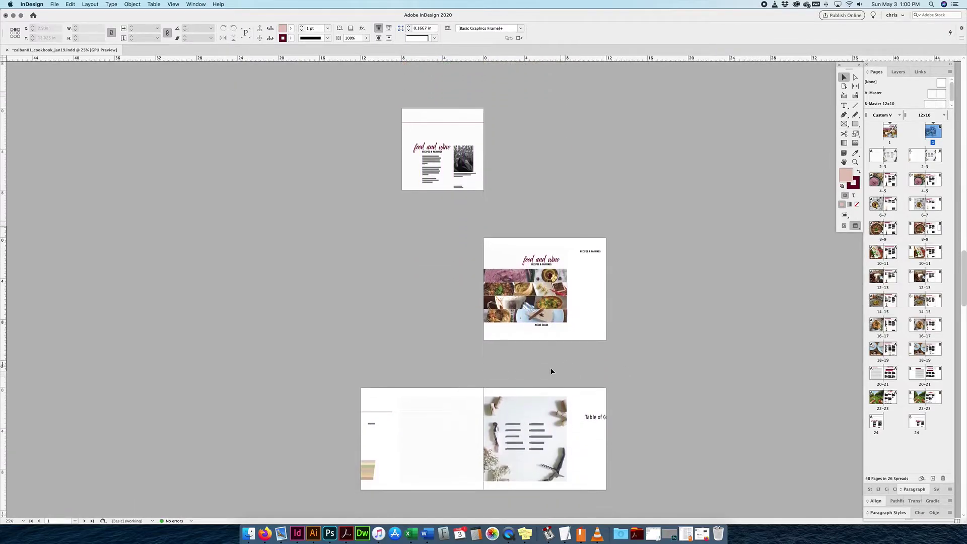
scroll(527, 446, "down", 2)
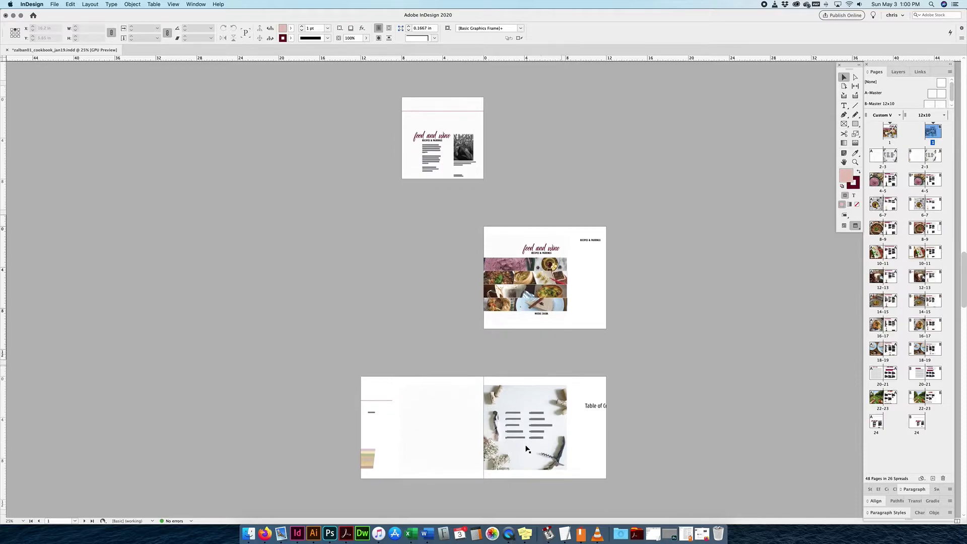
scroll(556, 362, "down", 10)
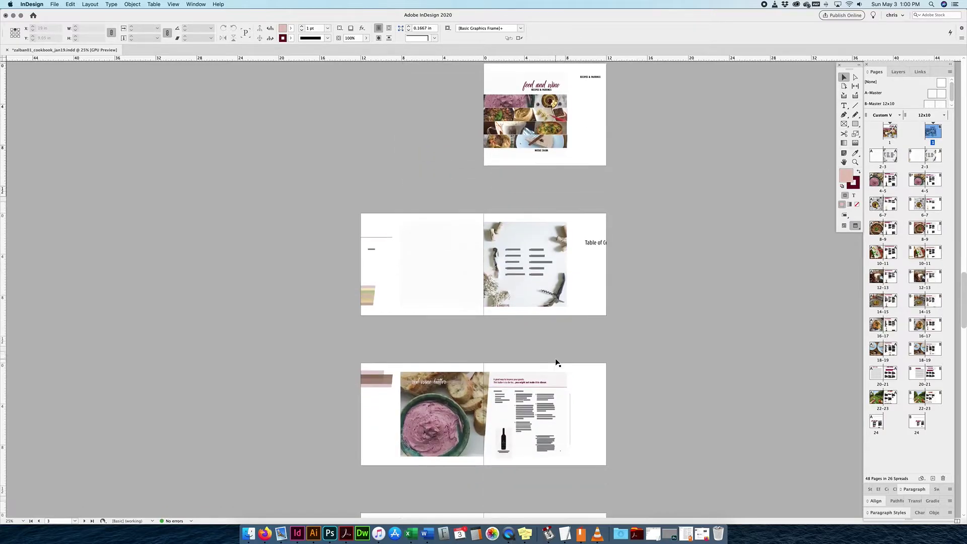
scroll(504, 380, "down", 1)
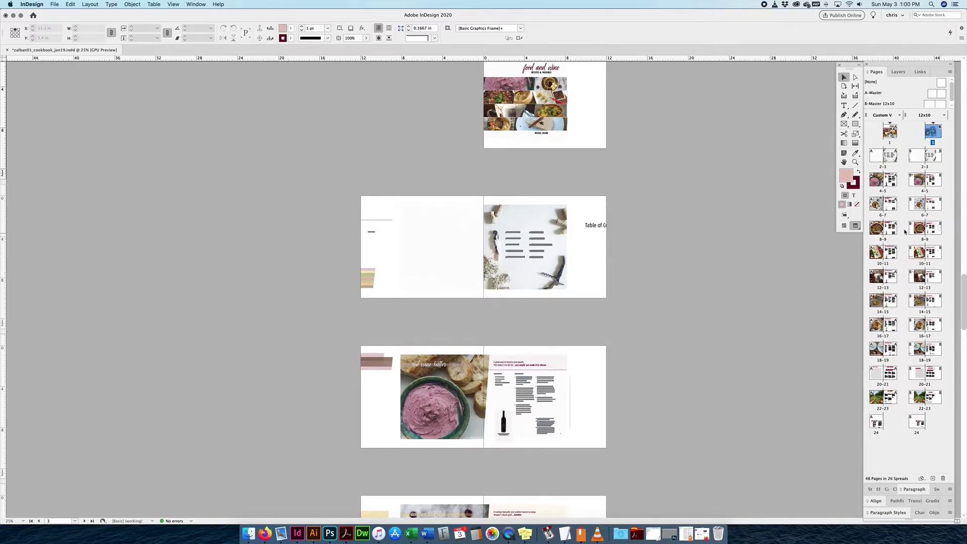
scroll(527, 332, "down", 1)
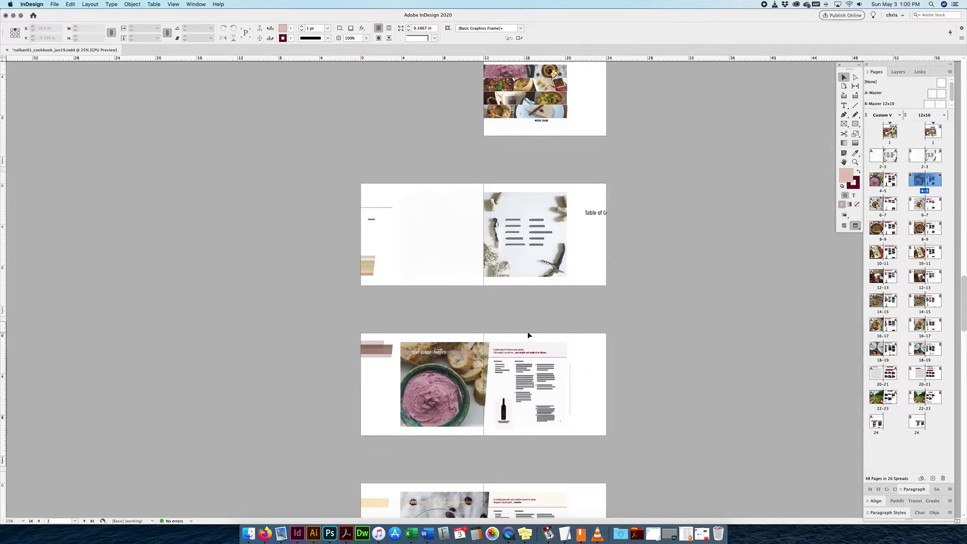
key("w")
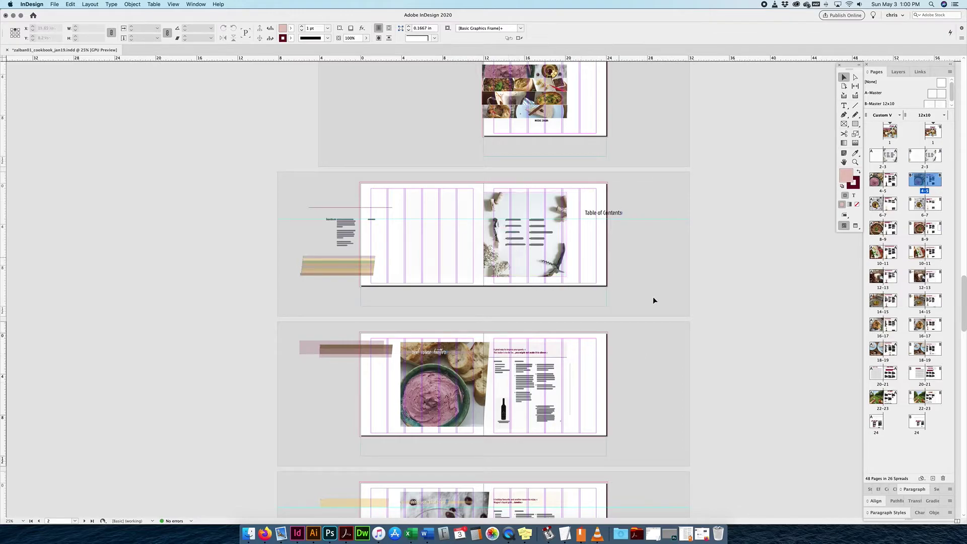
On the B-Master 12x10 master, move the empty frame onto the left page
left_click(933, 131)
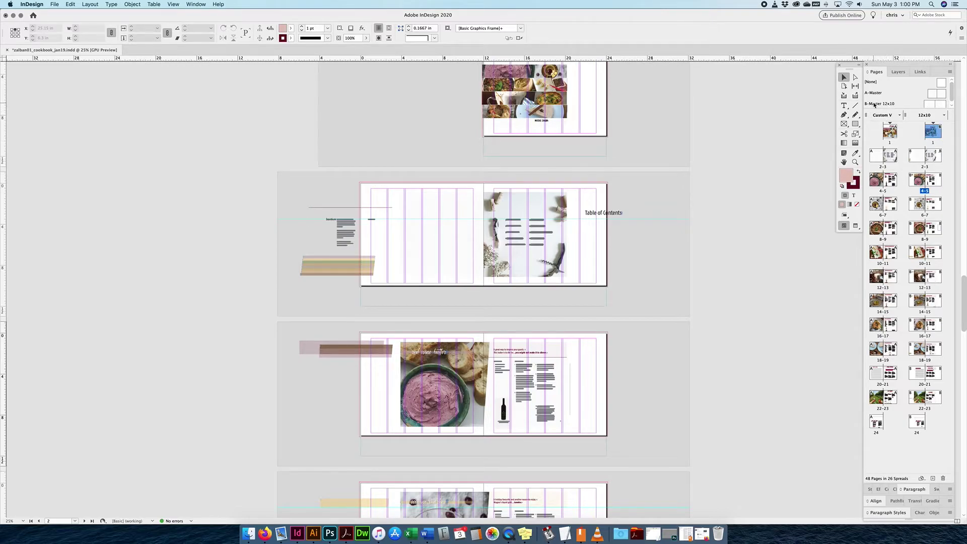
left_click(874, 104)
double_click(874, 104)
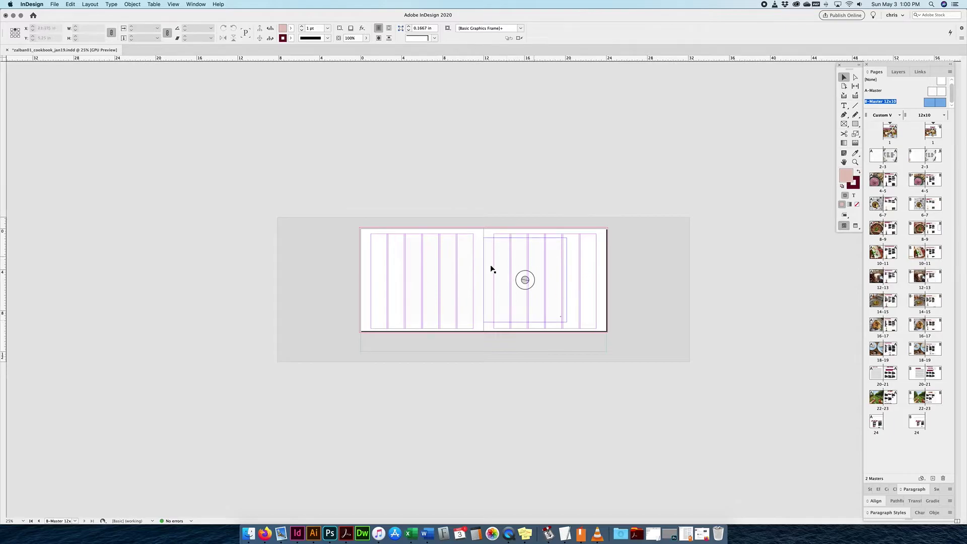
left_click_drag(497, 265, 414, 266)
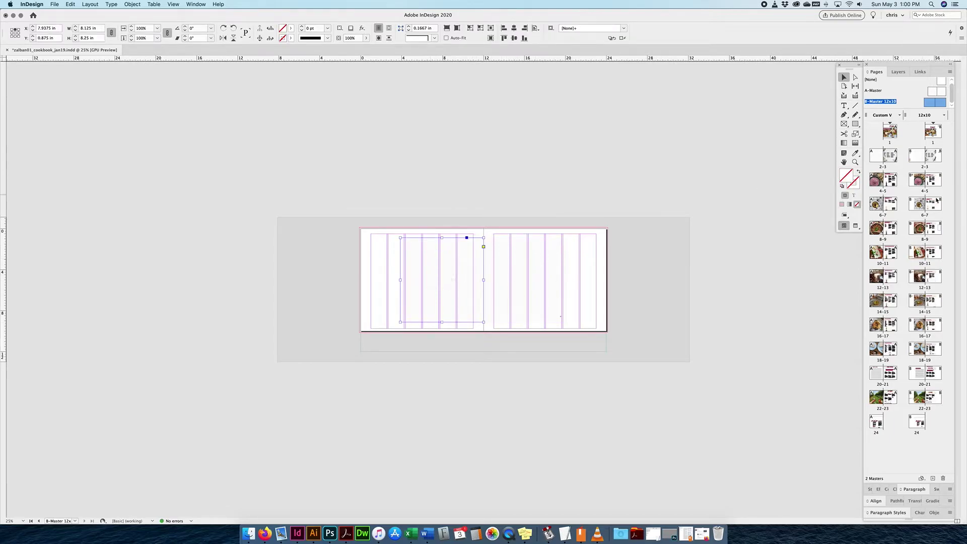
Return to the 4-5 recipe spread and scroll down through the following spreads
double_click(932, 181)
scroll(615, 312, "down", 10)
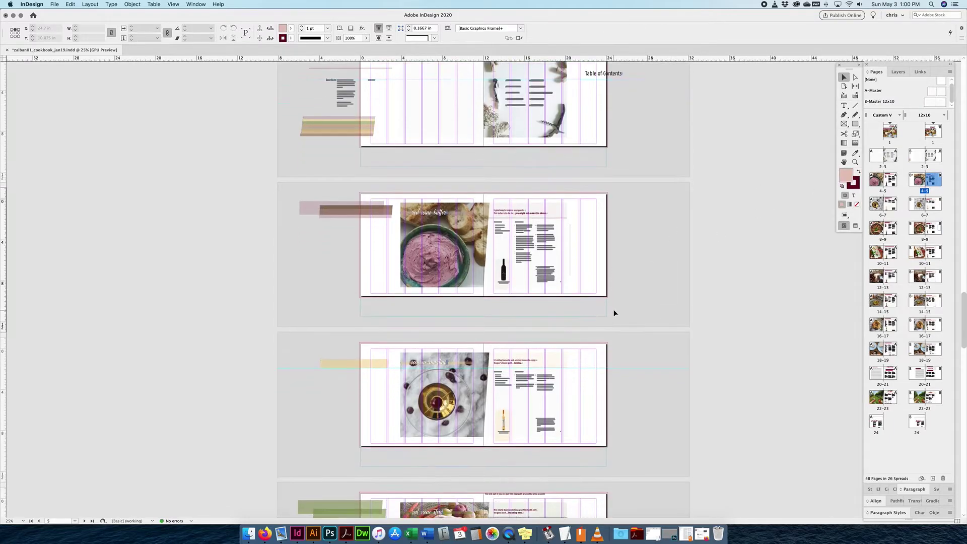
scroll(613, 313, "down", 10)
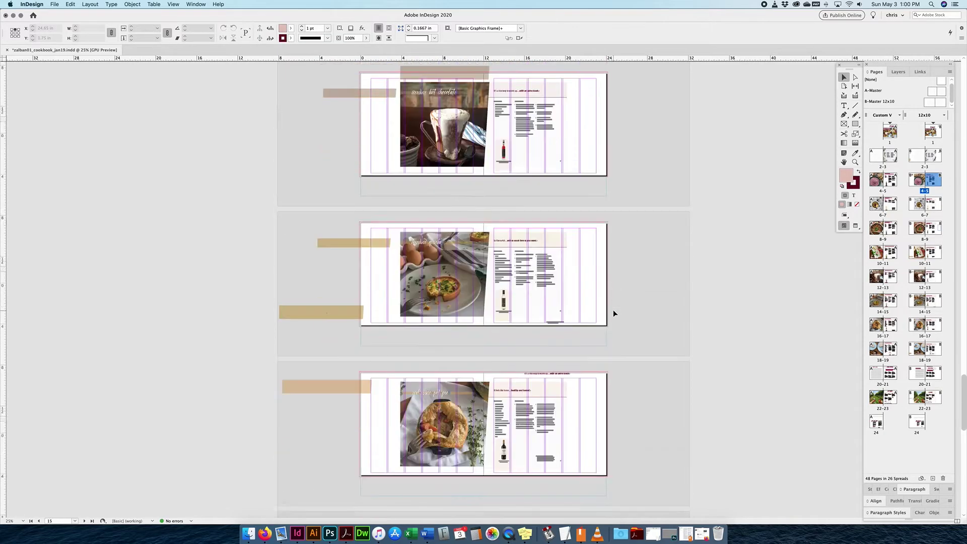
scroll(687, 268, "down", 3)
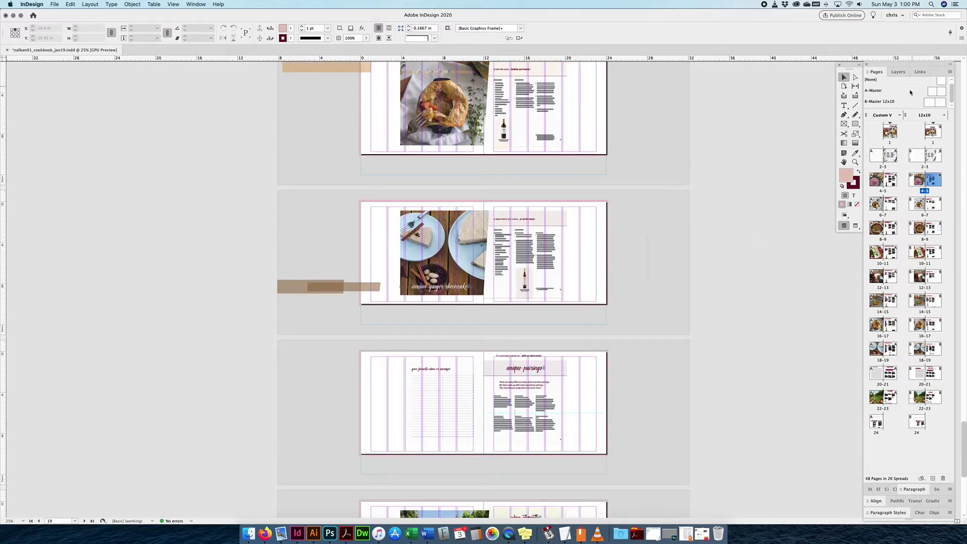
left_click(900, 116)
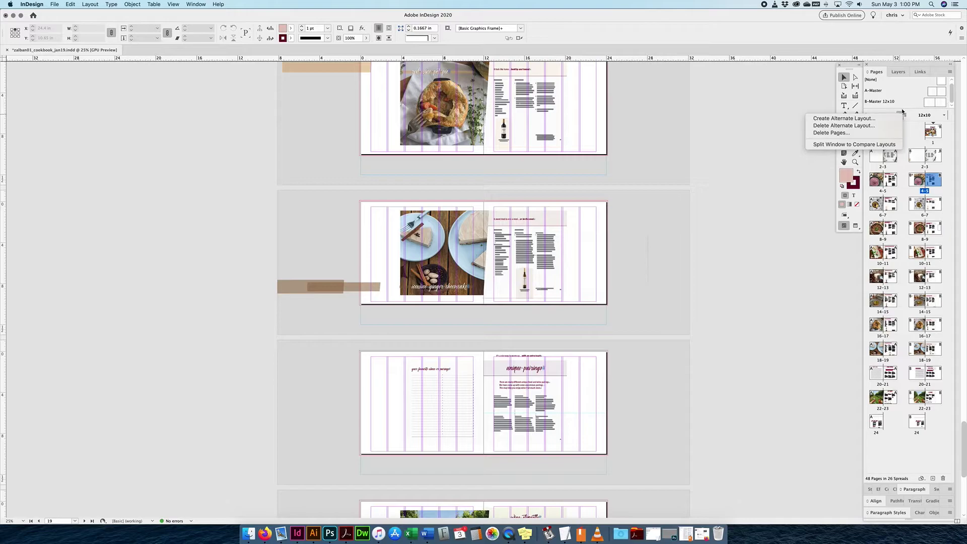
left_click(903, 111)
left_click(939, 116)
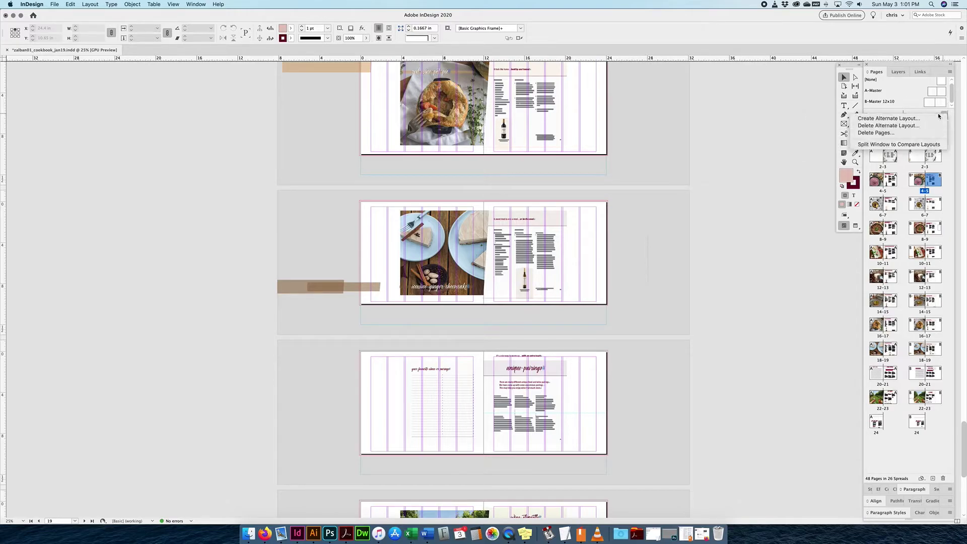
left_click(939, 116)
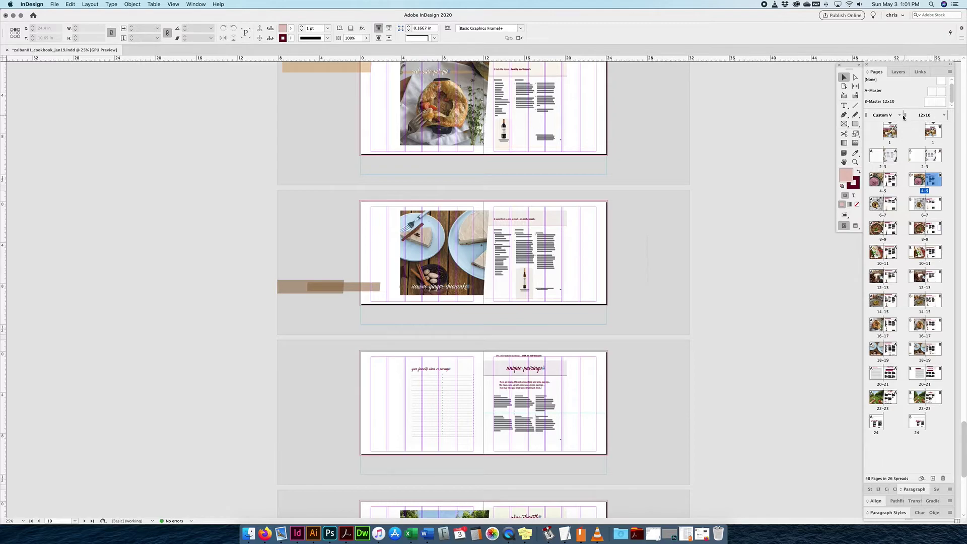
Split the window to compare layouts, zooming the right 12x10 pane out to whole spreads
left_click(903, 116)
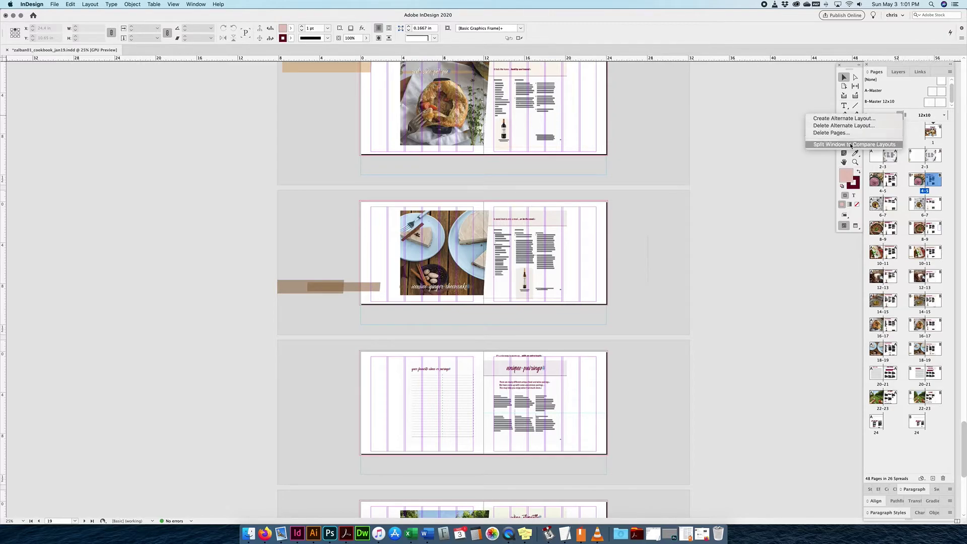
left_click(852, 145)
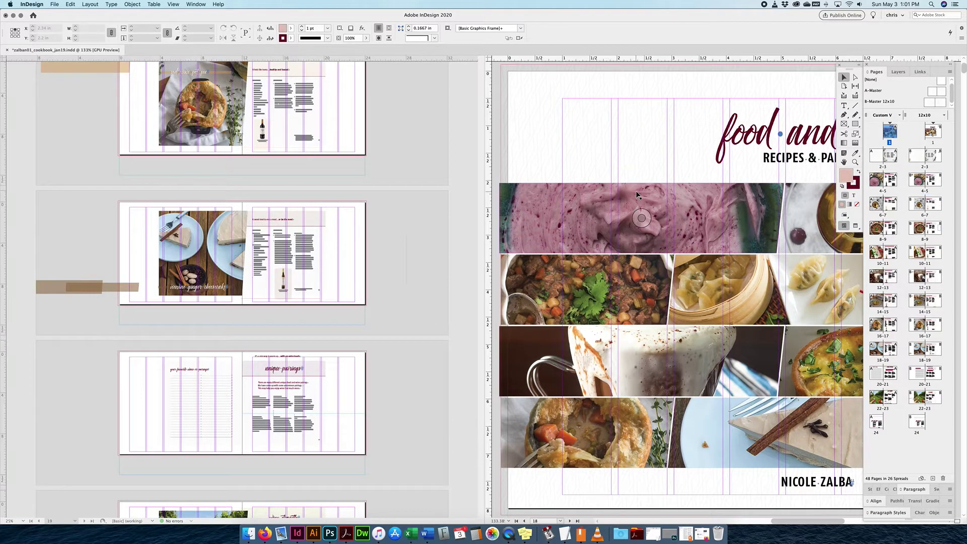
key("super+minus")
key("super+minus")
key("super+minus")
key("super+minus")
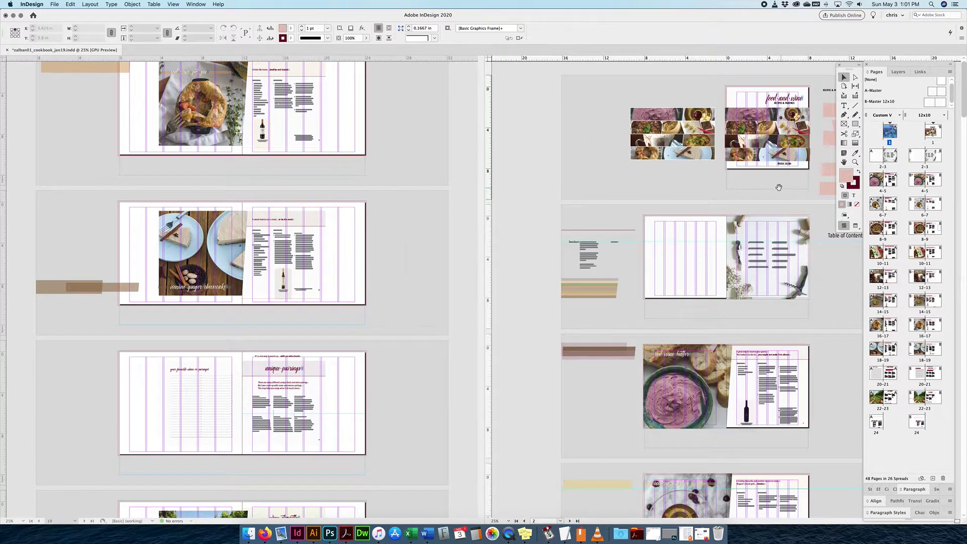
scroll(780, 184, "down", 1)
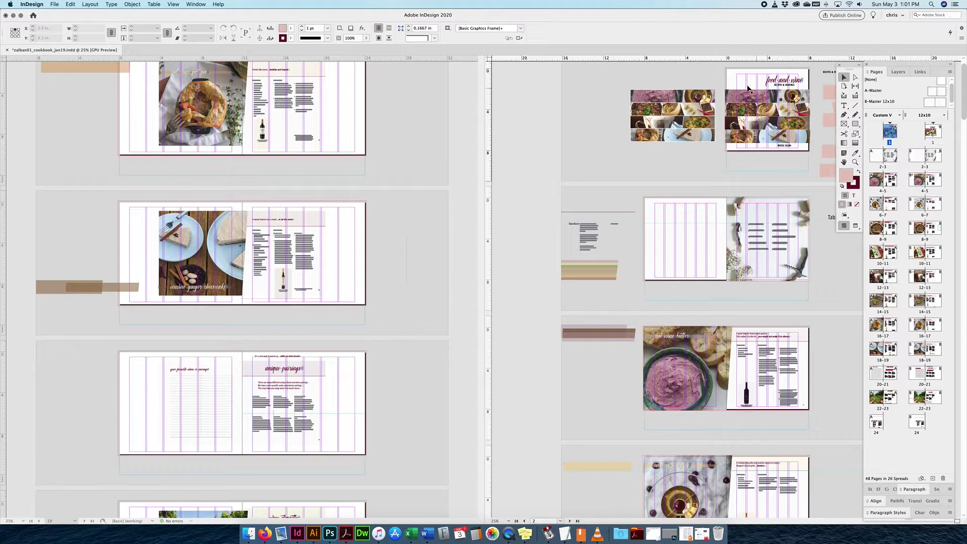
Zoom out the left Custom V pane and scroll through its spreads
left_click(383, 128)
key("super+minus")
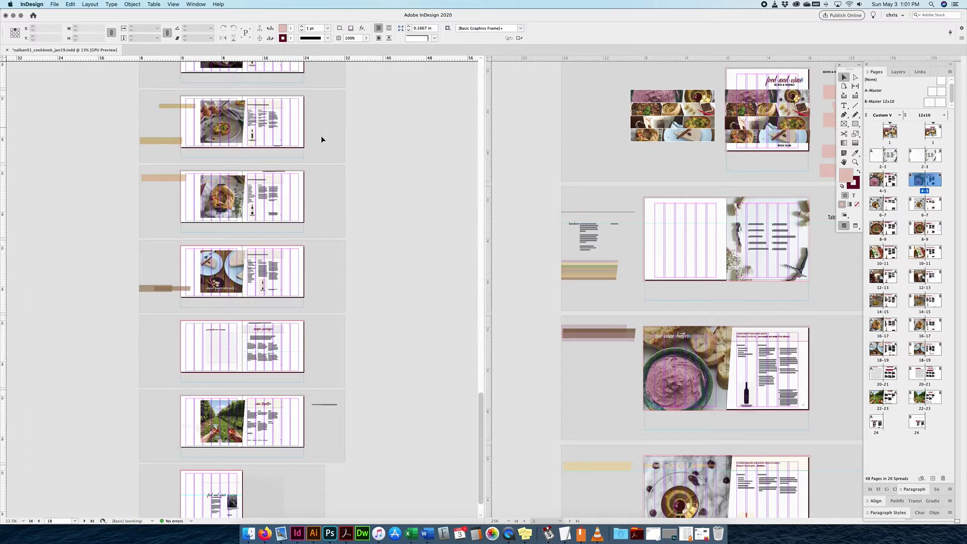
scroll(321, 135, "up", 10)
scroll(338, 212, "up", 5)
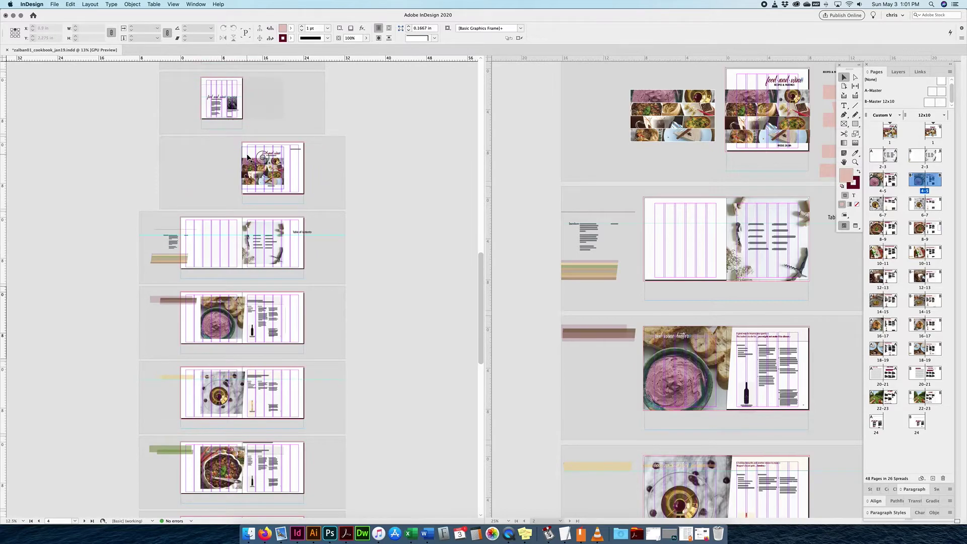
scroll(248, 158, "up", 1)
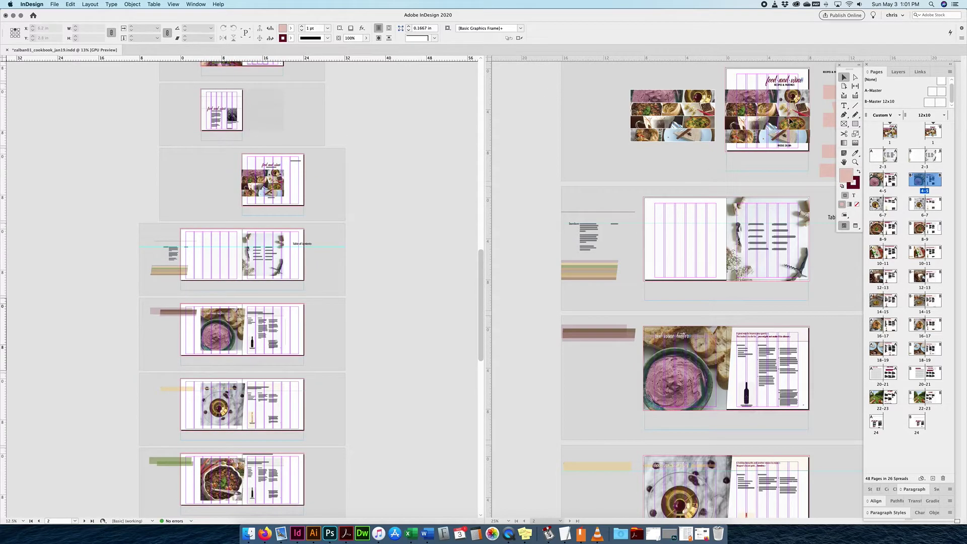
scroll(721, 292, "down", 4)
scroll(722, 292, "down", 3)
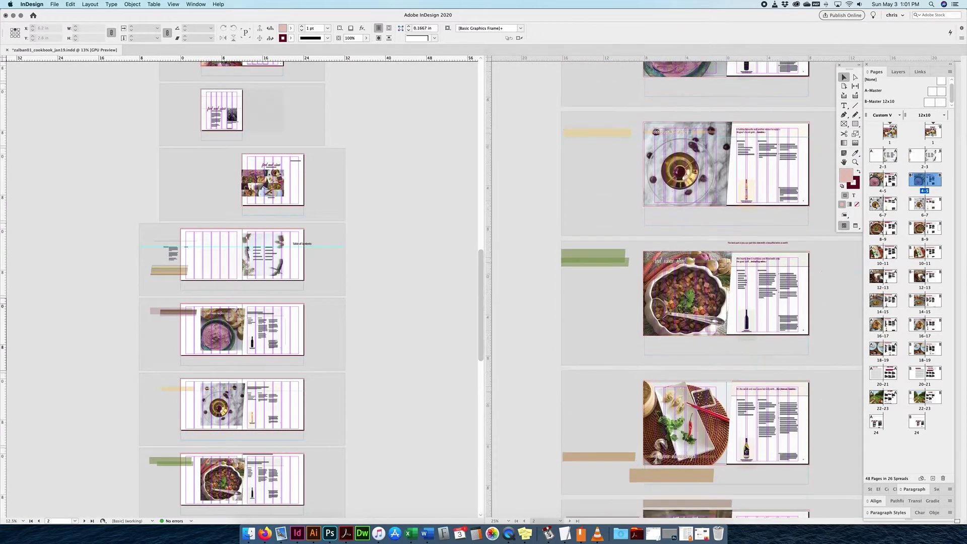
scroll(759, 480, "down", 1)
scroll(760, 480, "up", 2)
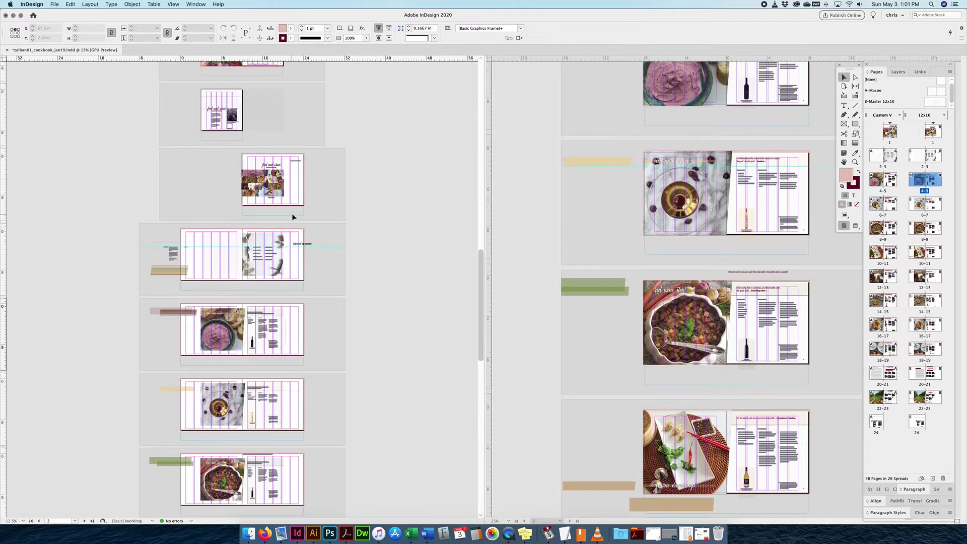
scroll(292, 214, "down", 1)
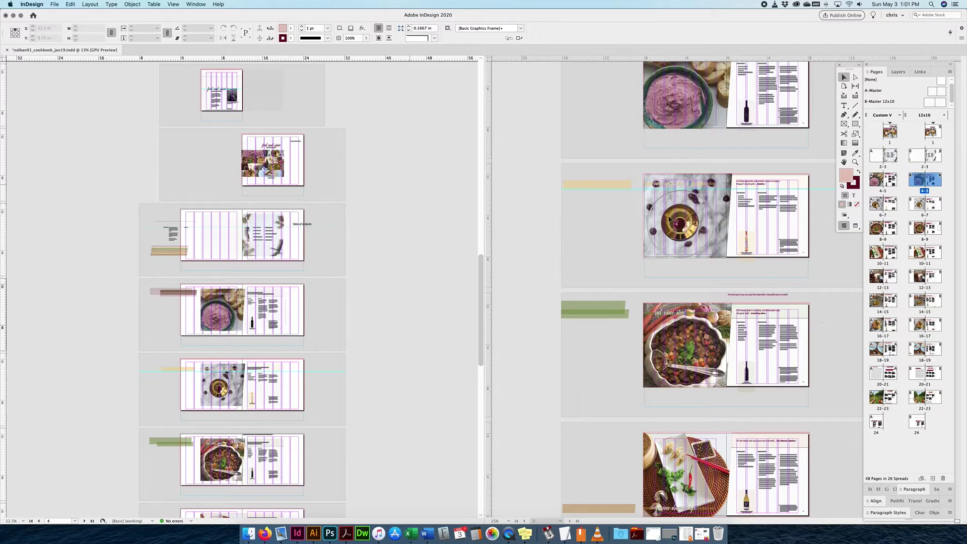
left_click(900, 115)
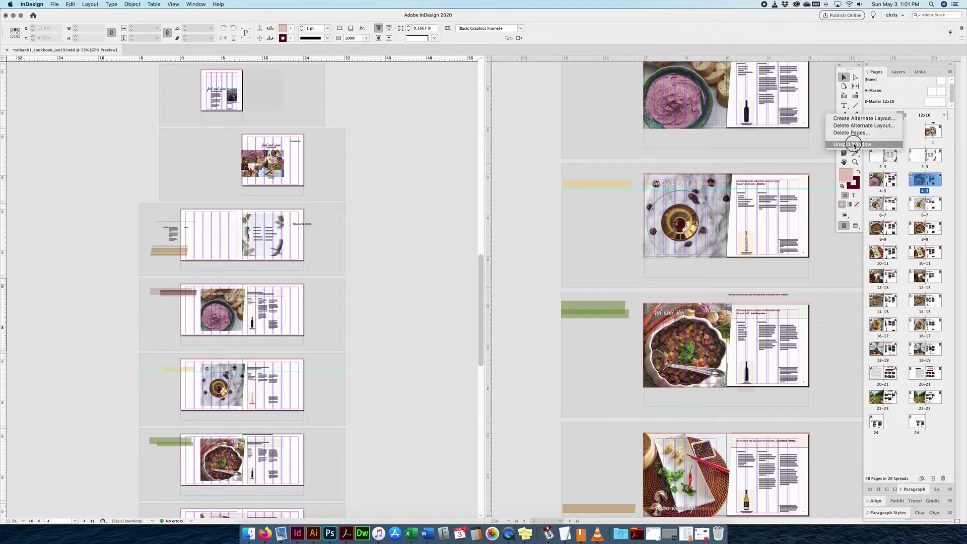
Unsplit the window, view the 12x10 cover, then close the cookbook choosing Don't Save
left_click(855, 144)
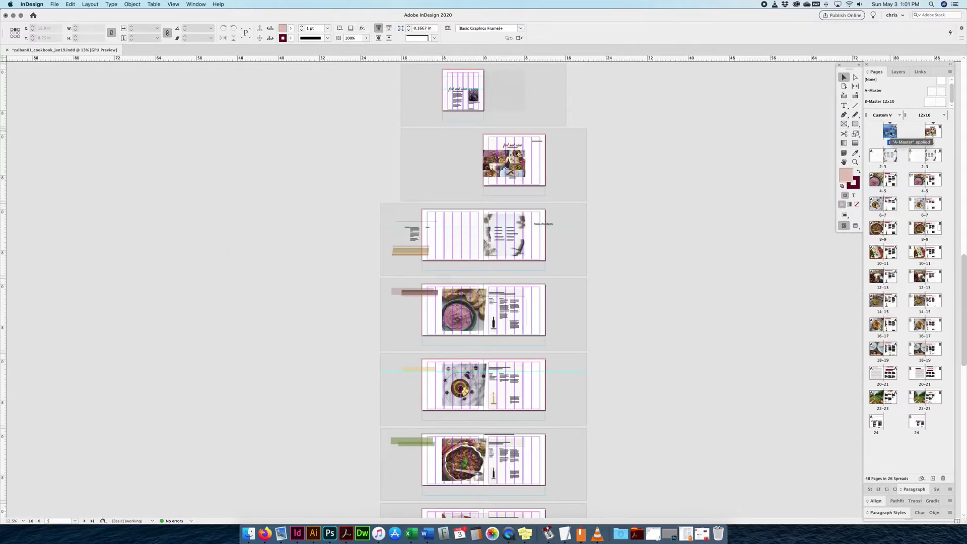
double_click(934, 133)
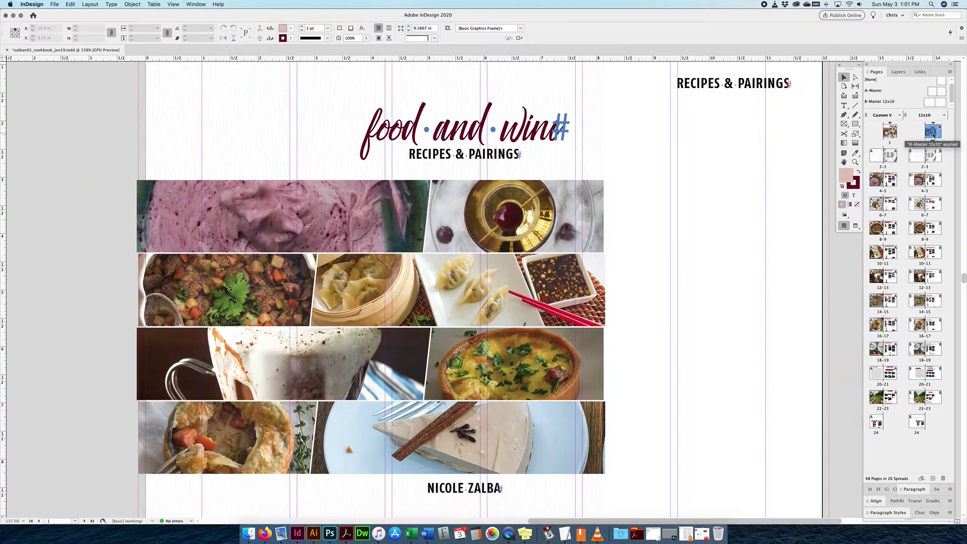
key("super+minus")
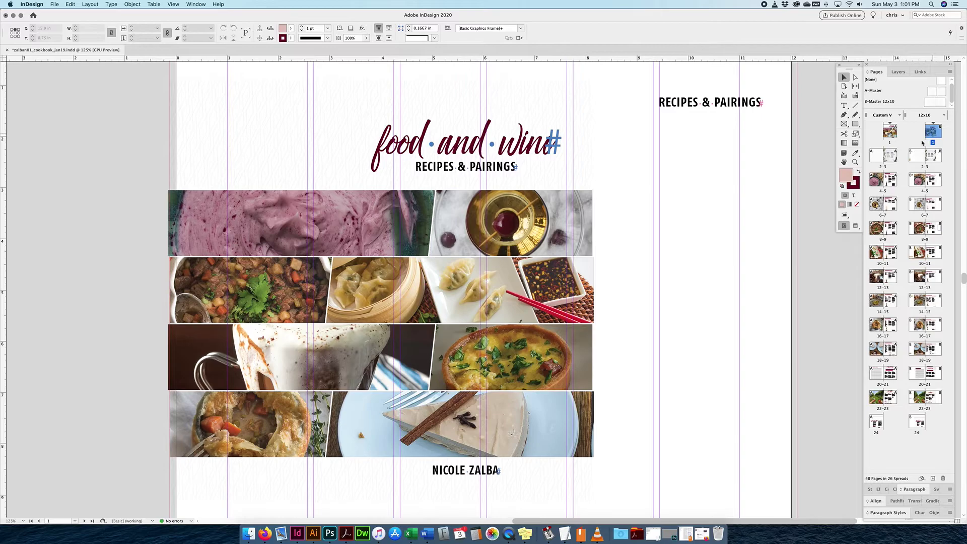
key("super+minus")
key("super+minus")
key("super+minus")
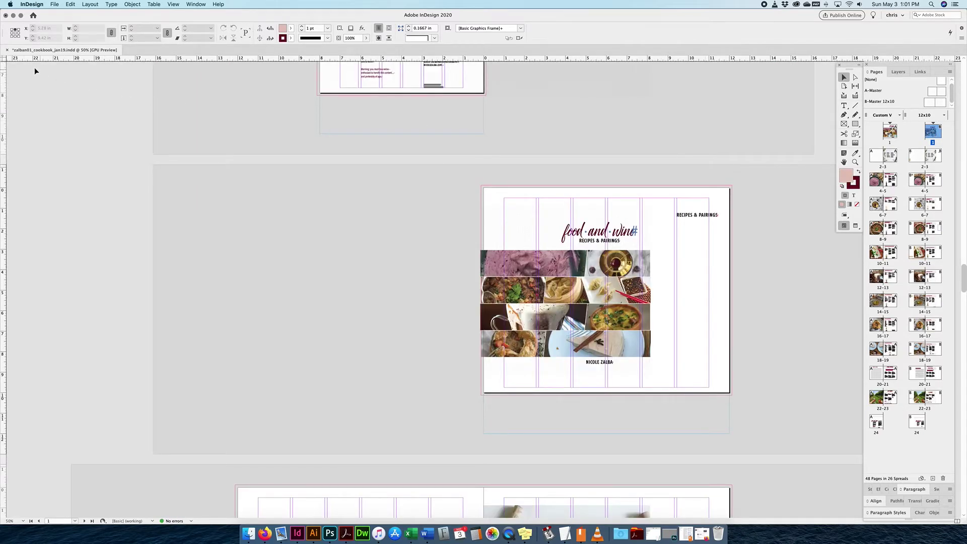
left_click(7, 50)
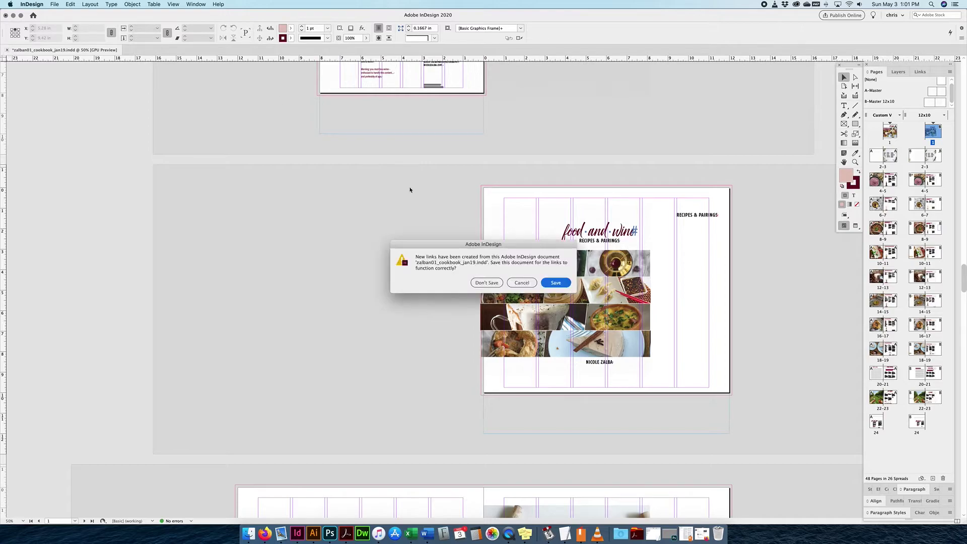
left_click(488, 283)
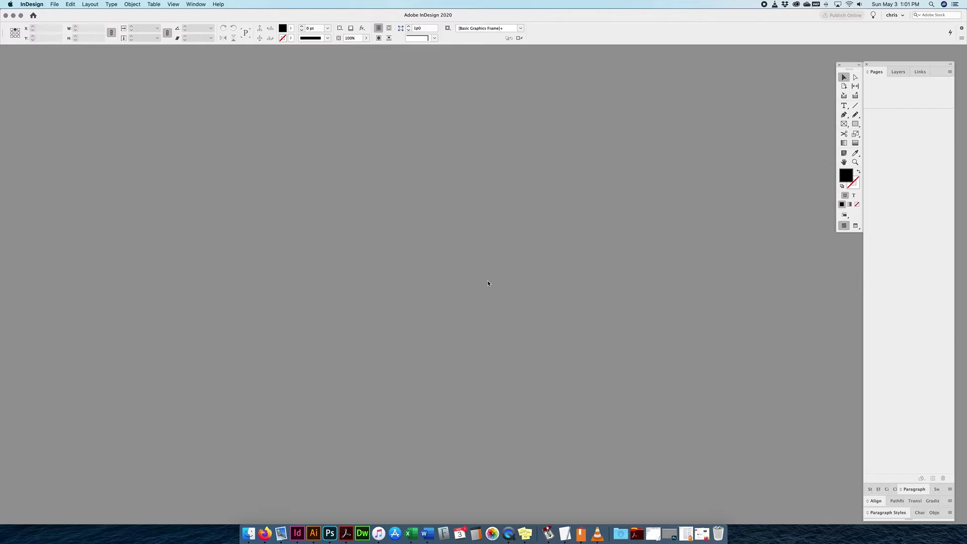
Create a new document with Units set to Inches, width 3.5 and height 2
key("super+n")
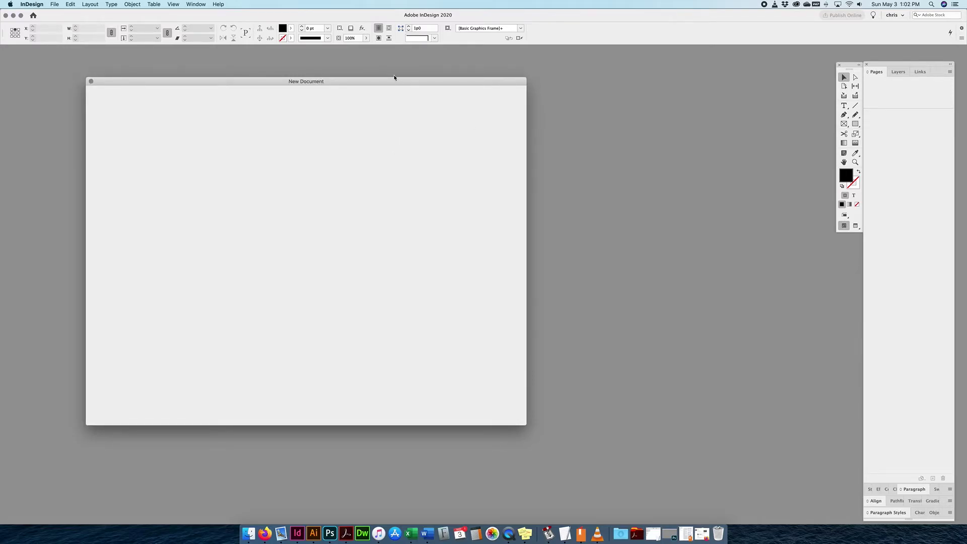
left_click_drag(395, 78, 422, 73)
left_click(519, 141)
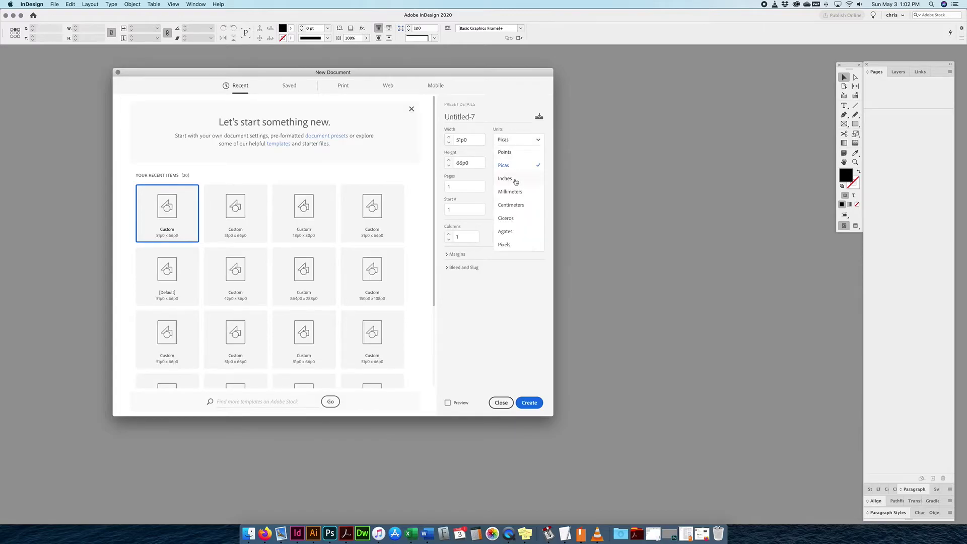
left_click(512, 182)
left_click_drag(472, 139, 439, 139)
type("3.5")
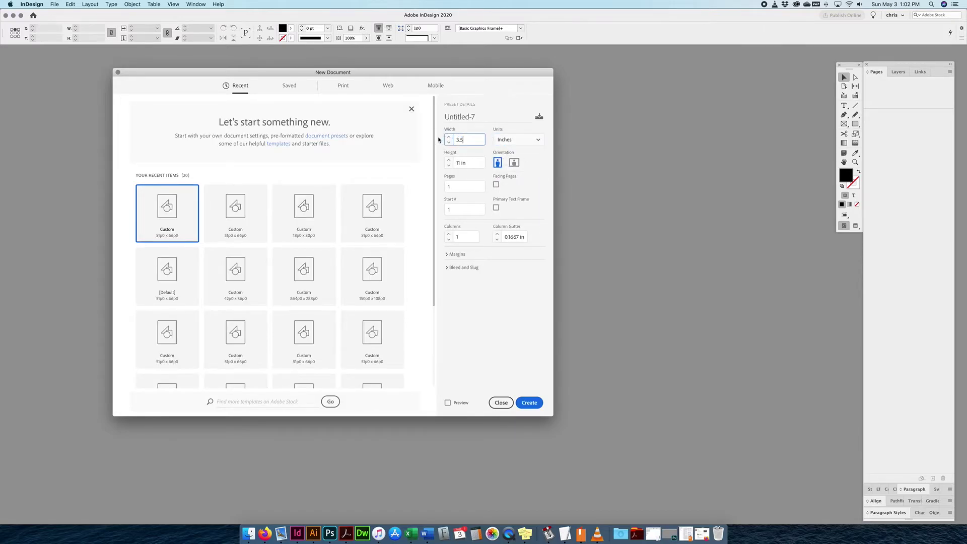
key("Tab")
type("2")
left_click(530, 403)
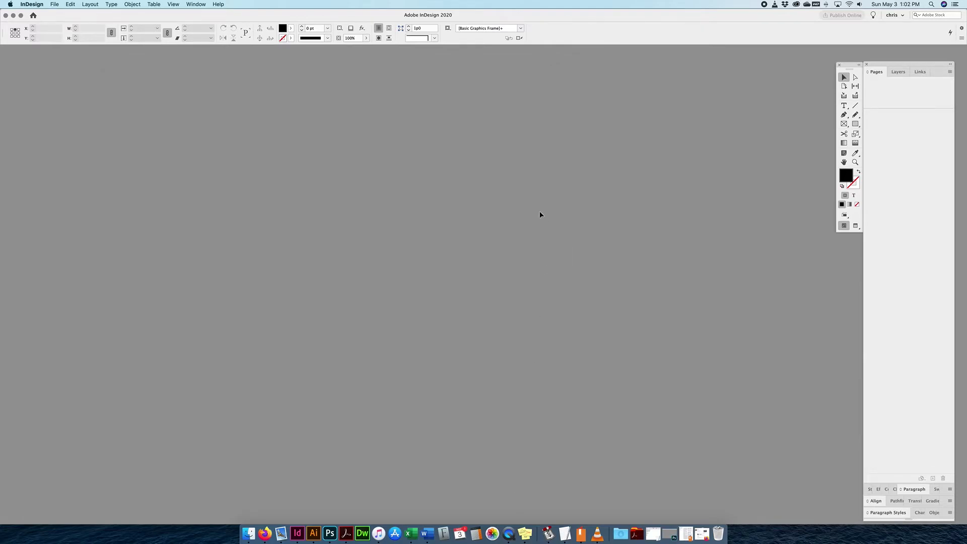
key("super+minus")
key("super+minus")
key("super+minus")
key("super+minus")
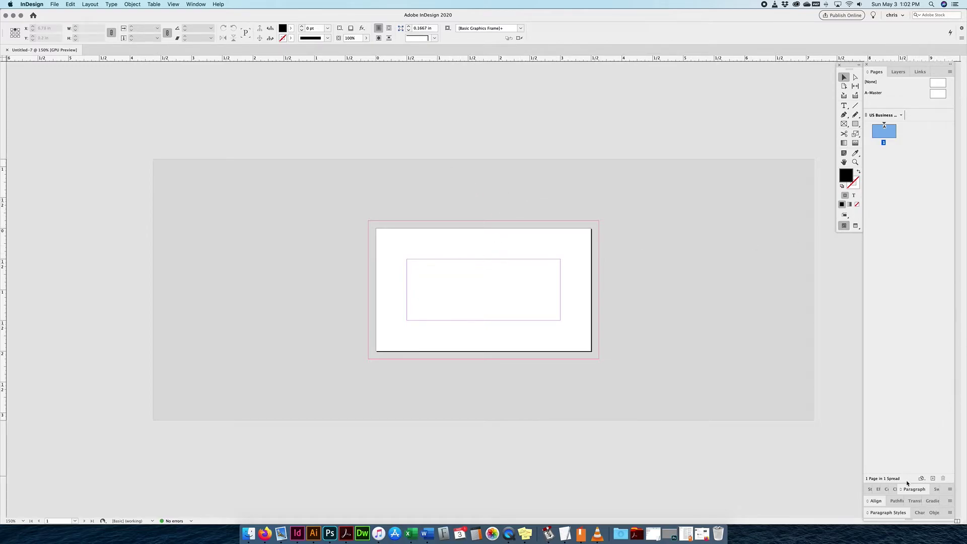
Add a second page to the document from the Pages panel
left_click_drag(908, 484, 908, 263)
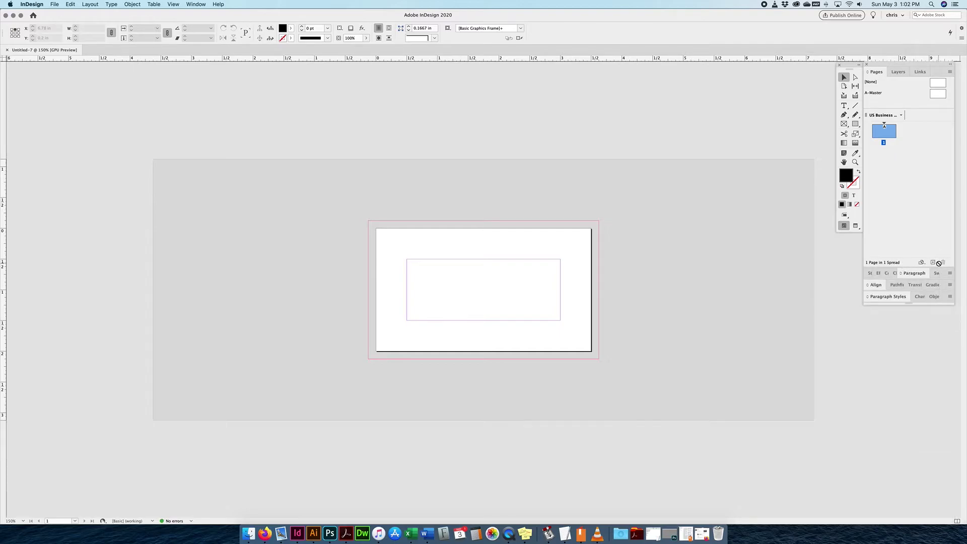
left_click(933, 263)
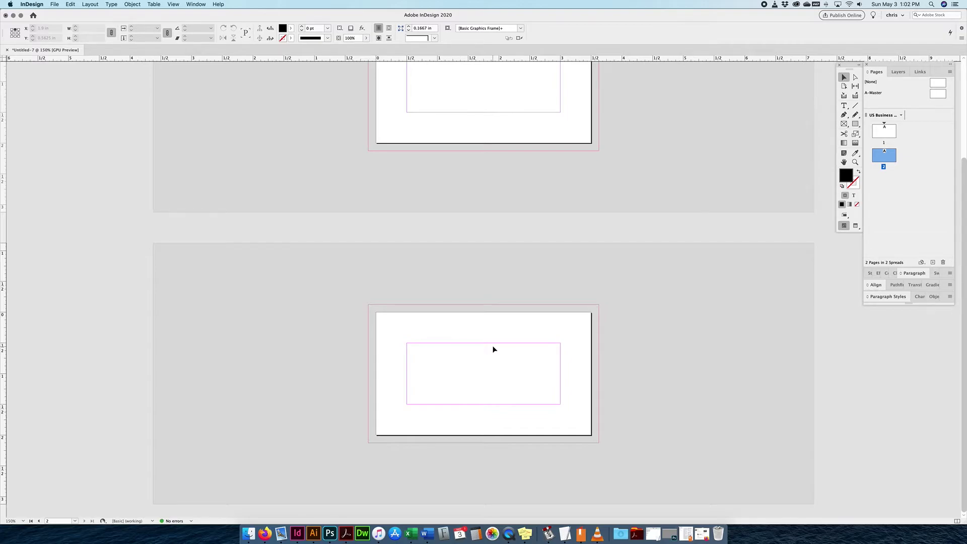
key("super+1")
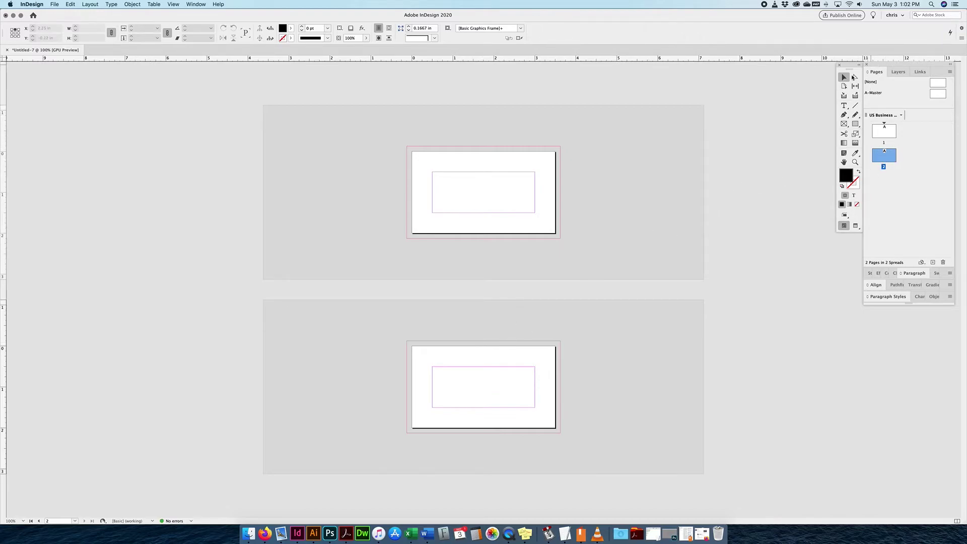
Resize page 2 to 8.5 in wide by 11 in tall with the Page tool
left_click(845, 87)
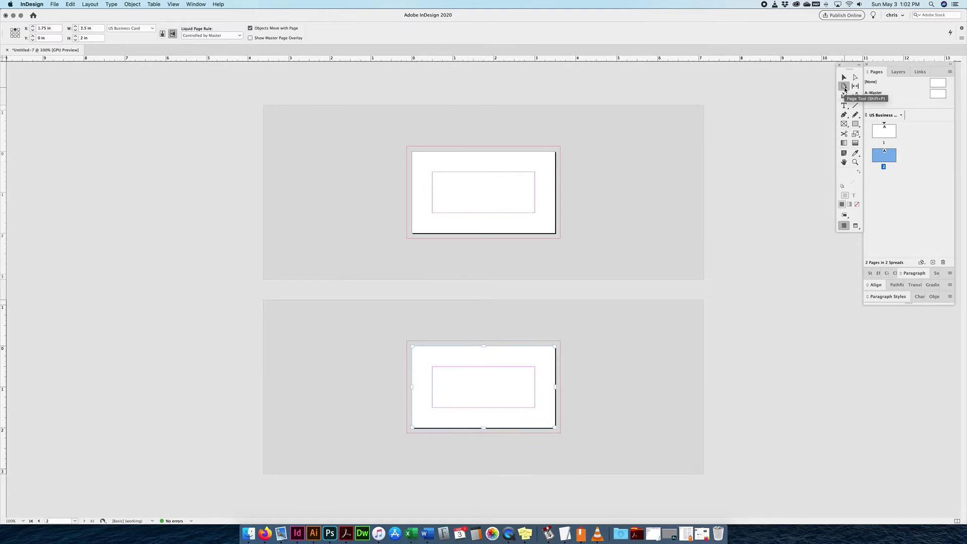
left_click(482, 368)
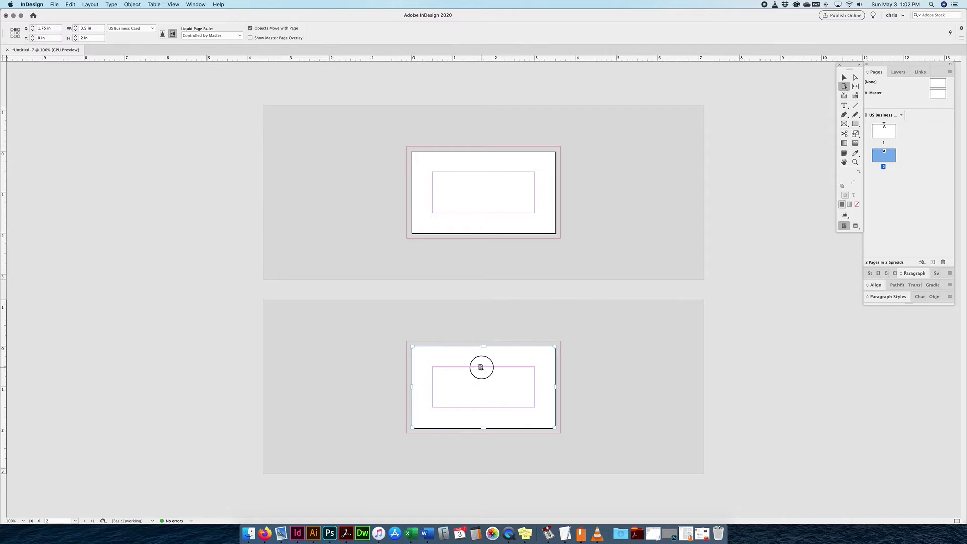
triple_click(98, 27)
type("8.5")
left_click(70, 33)
triple_click(88, 38)
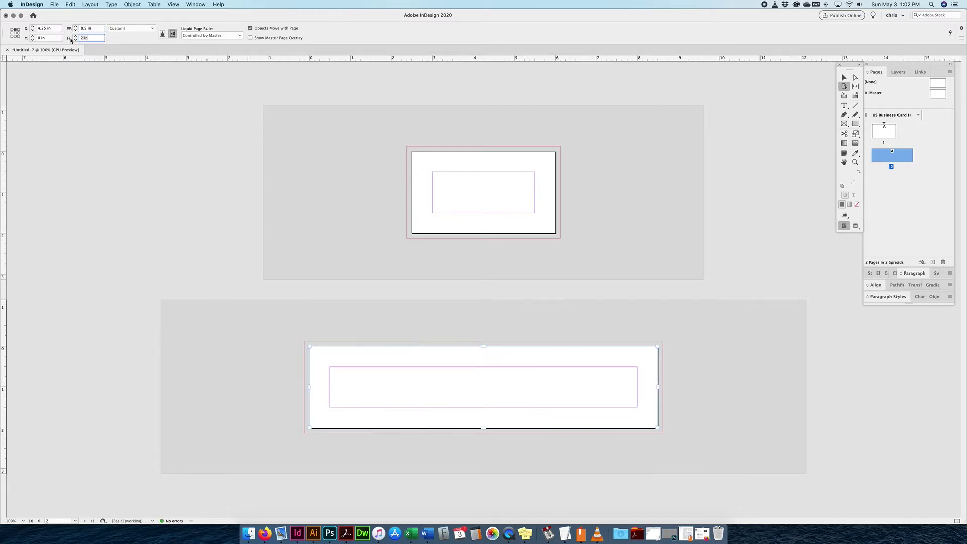
type("11")
key("Return")
key("super+minus")
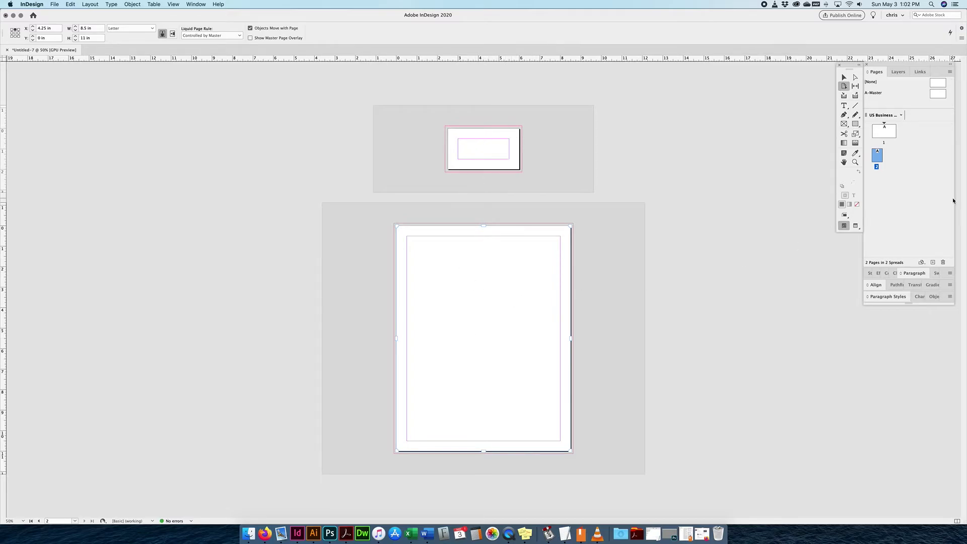
left_click(881, 157)
Add a third page after page 2
left_click(881, 157)
left_click(935, 263)
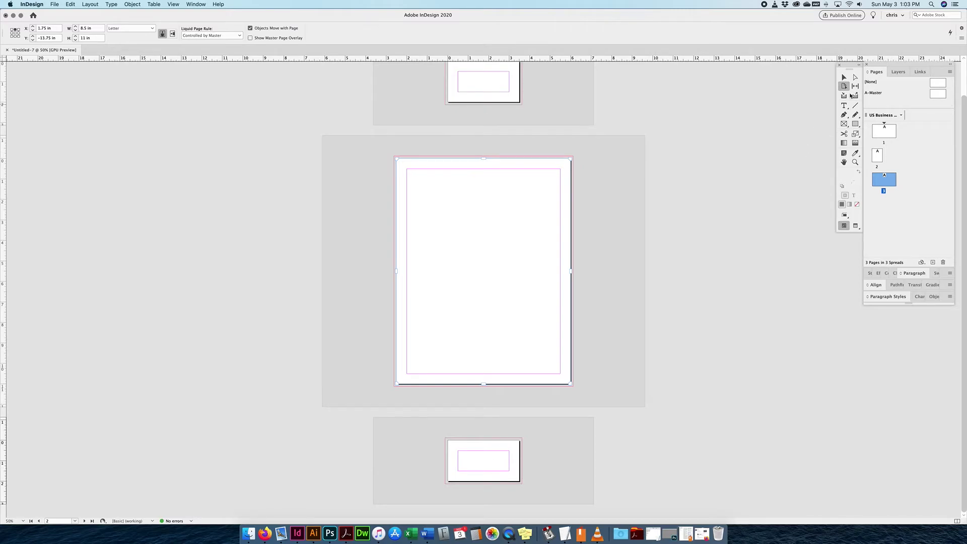
key("F11")
key("F11")
Size page 3 at W 4.125 and H 9.5 in, then turn it landscape
left_click(496, 456)
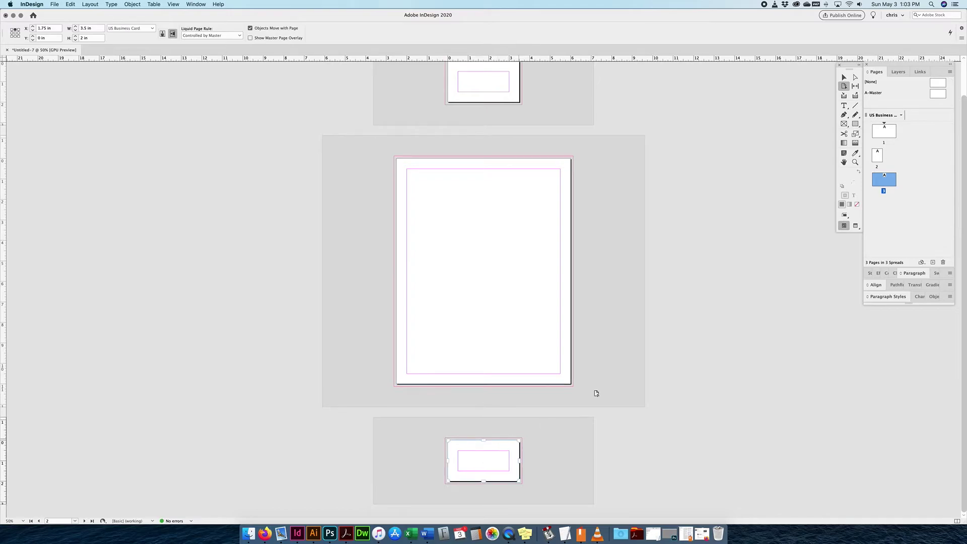
left_click(74, 28)
type("4.125")
key("Tab")
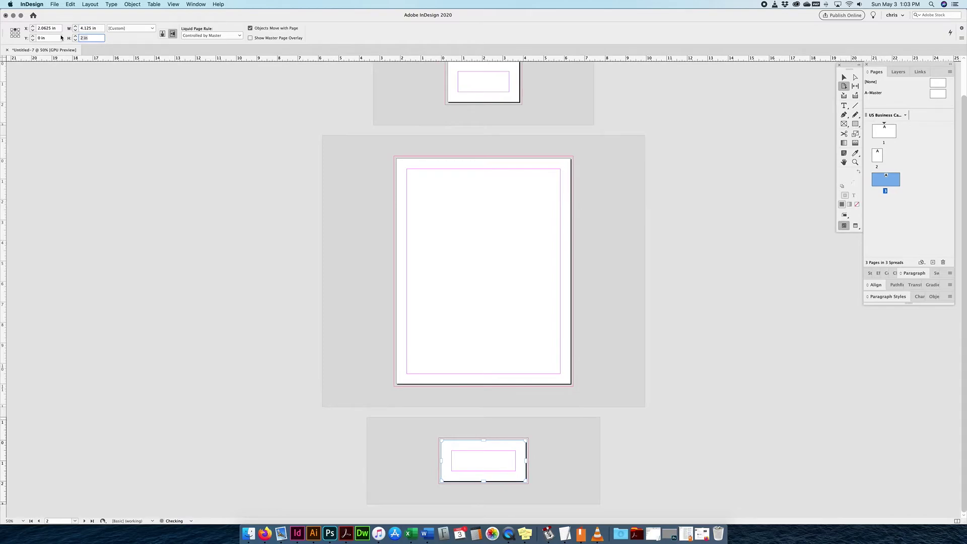
type("9.5")
key("Return")
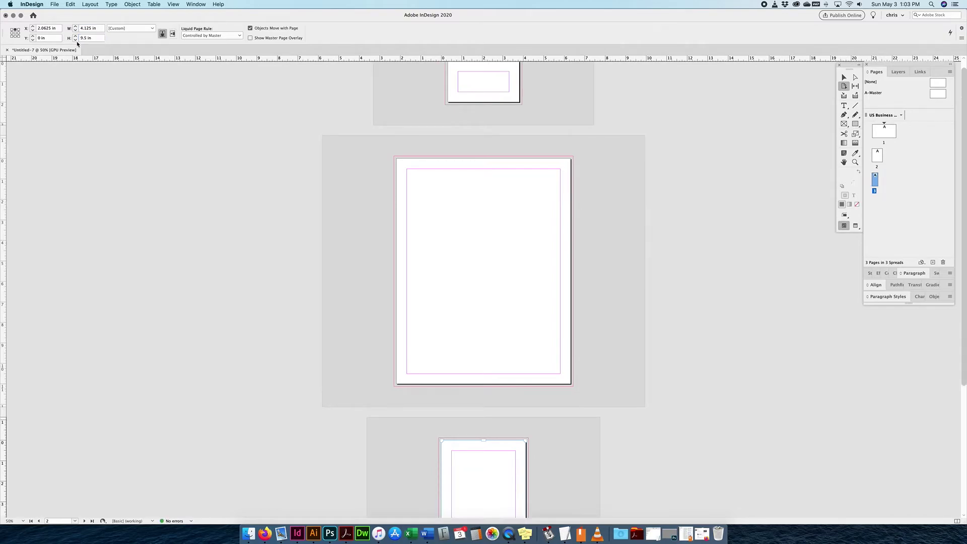
scroll(500, 328, "down", 5)
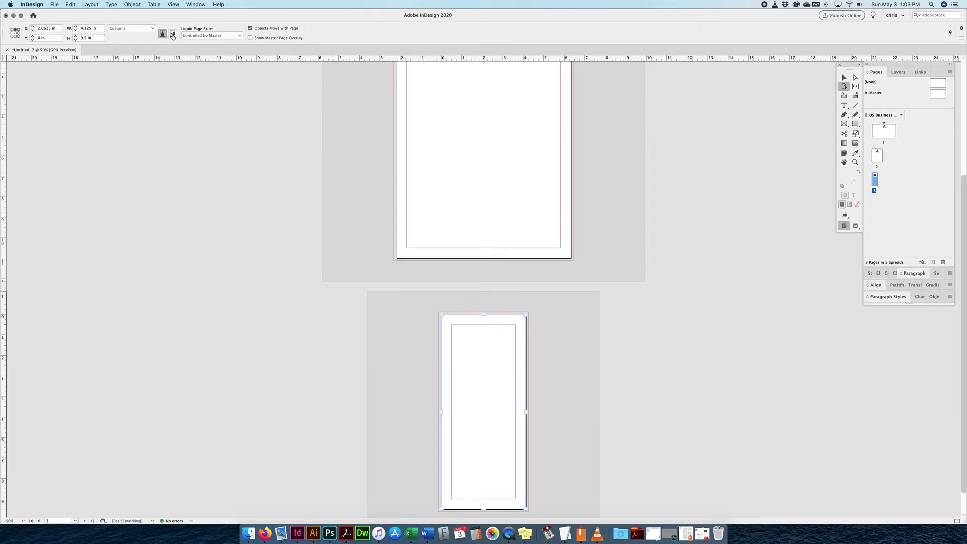
left_click(172, 34)
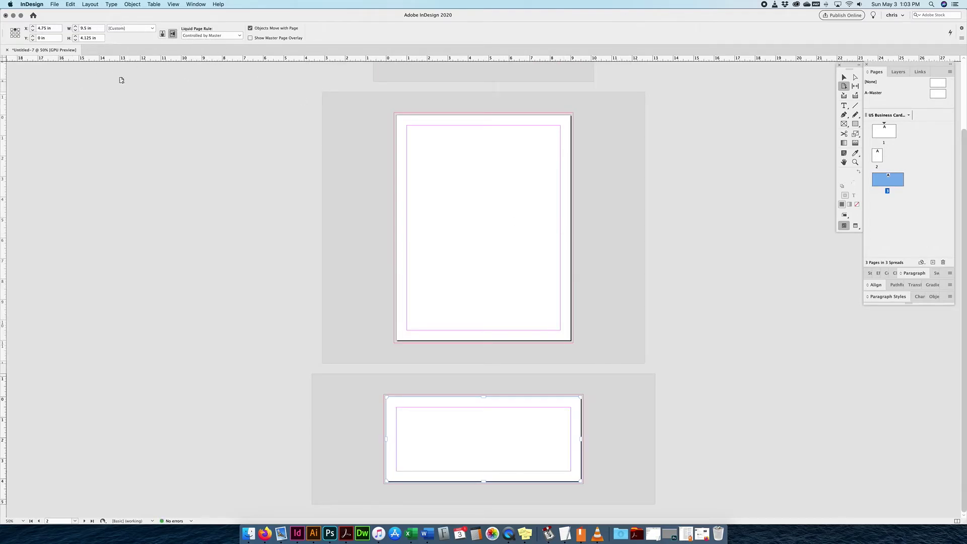
scroll(607, 218, "up", 3)
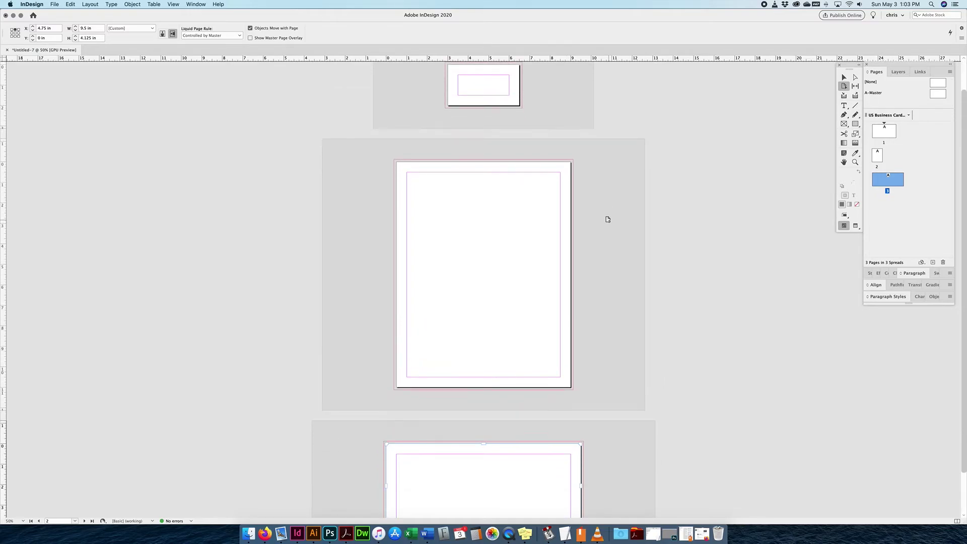
key("super+minus")
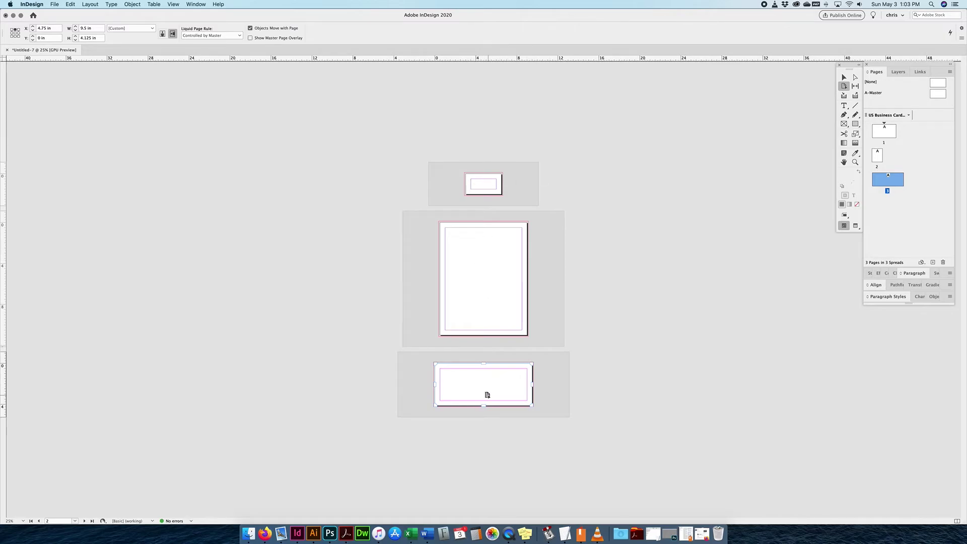
key("v")
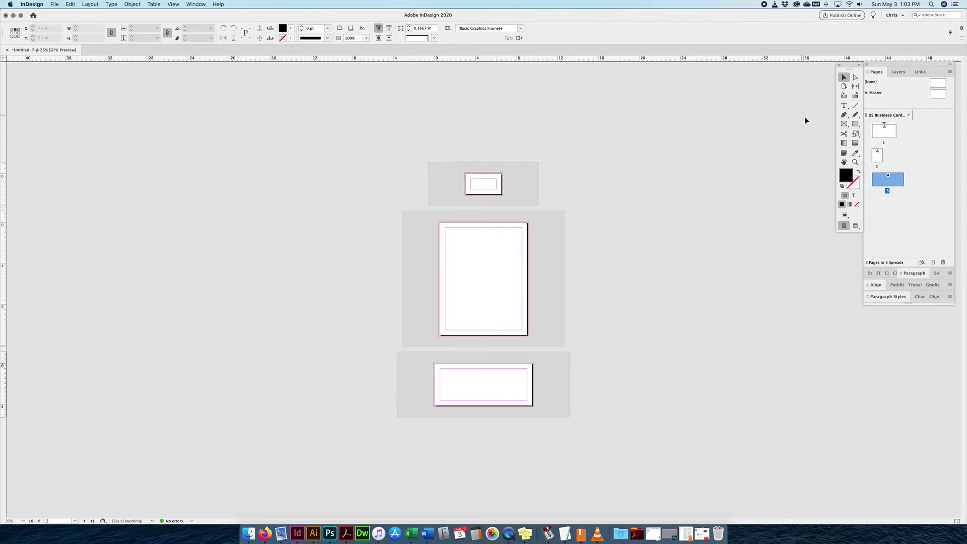
Create a portrait 2 × 3.5 in alternate layout named US Business Card V
left_click(910, 116)
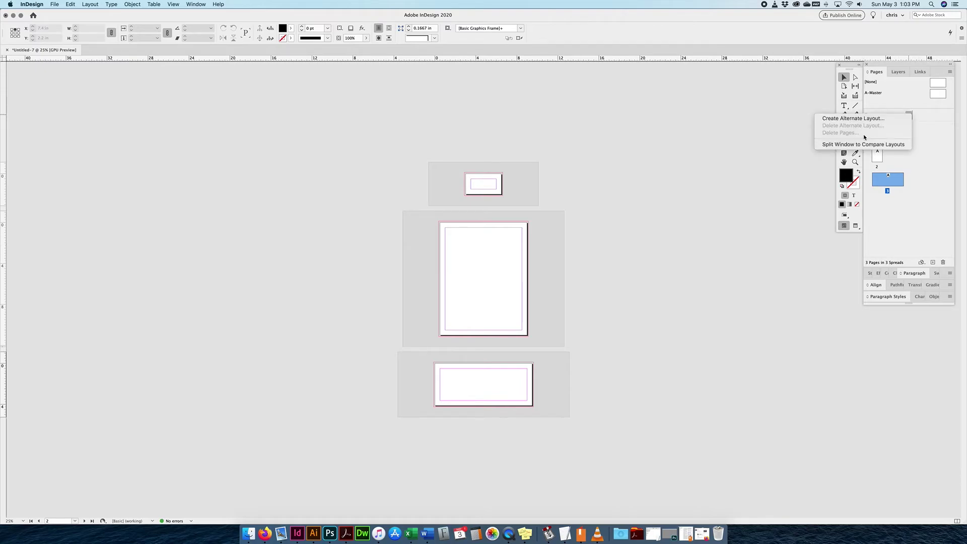
left_click(857, 119)
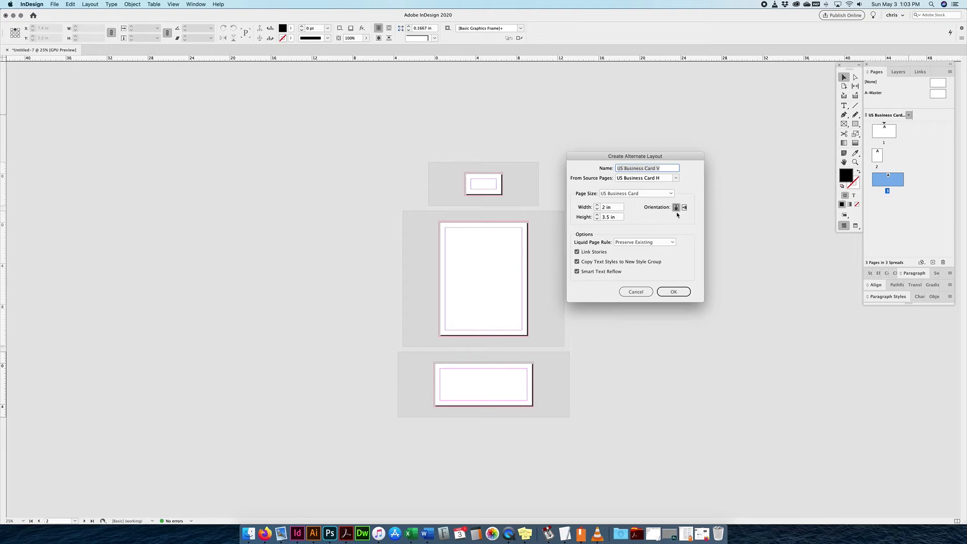
left_click(683, 293)
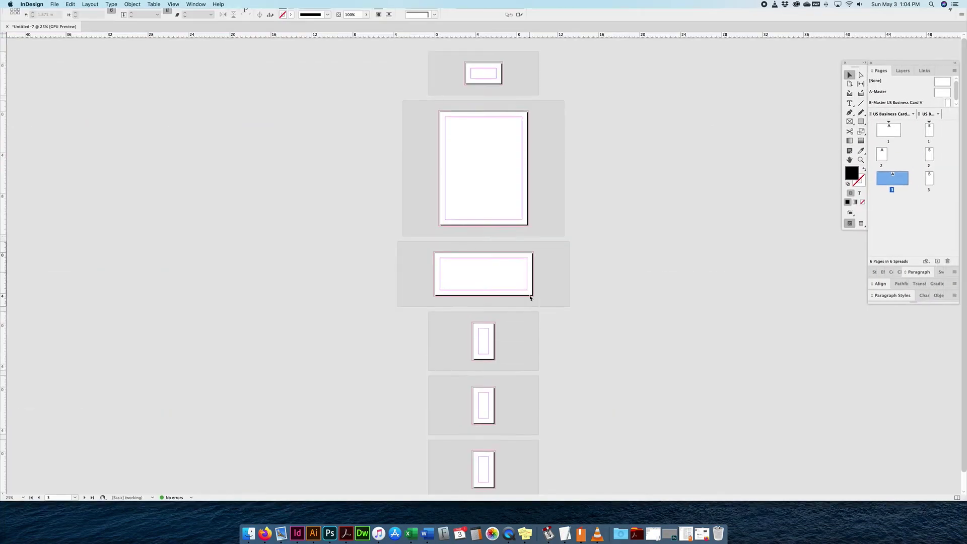
left_click(487, 432)
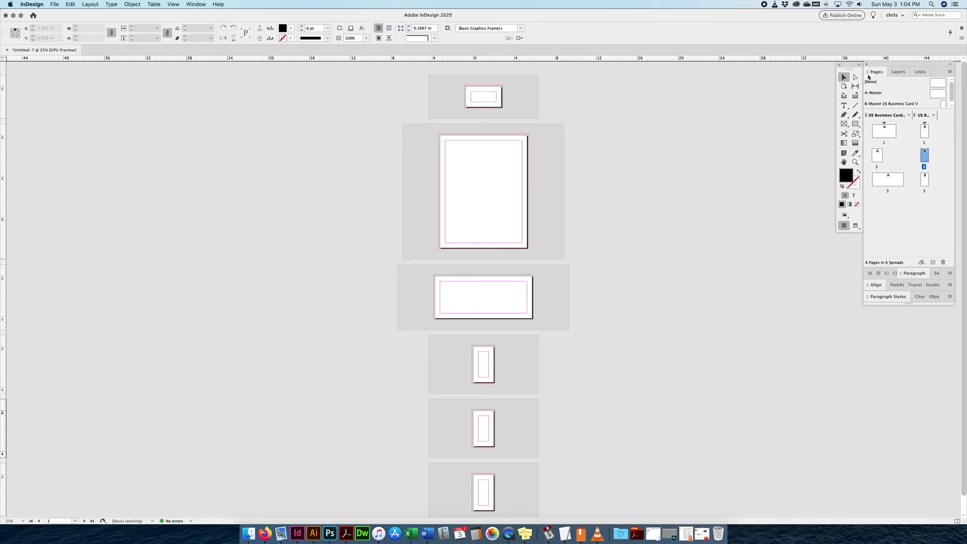
left_click(845, 86)
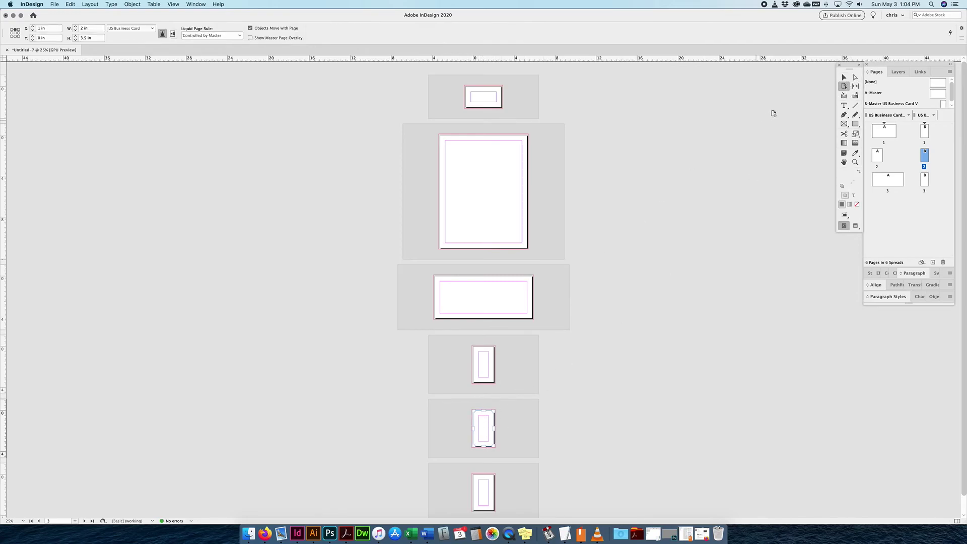
left_click(844, 78)
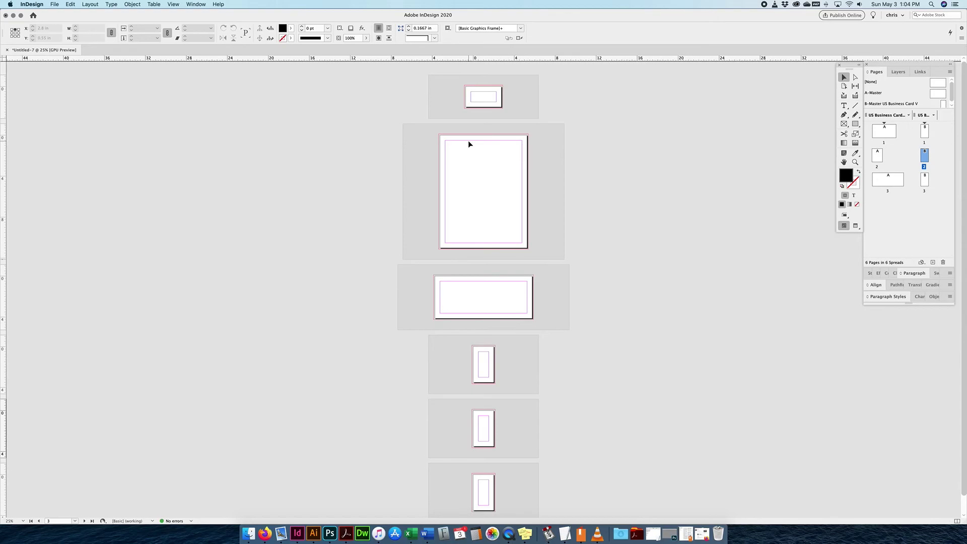
left_click(844, 86)
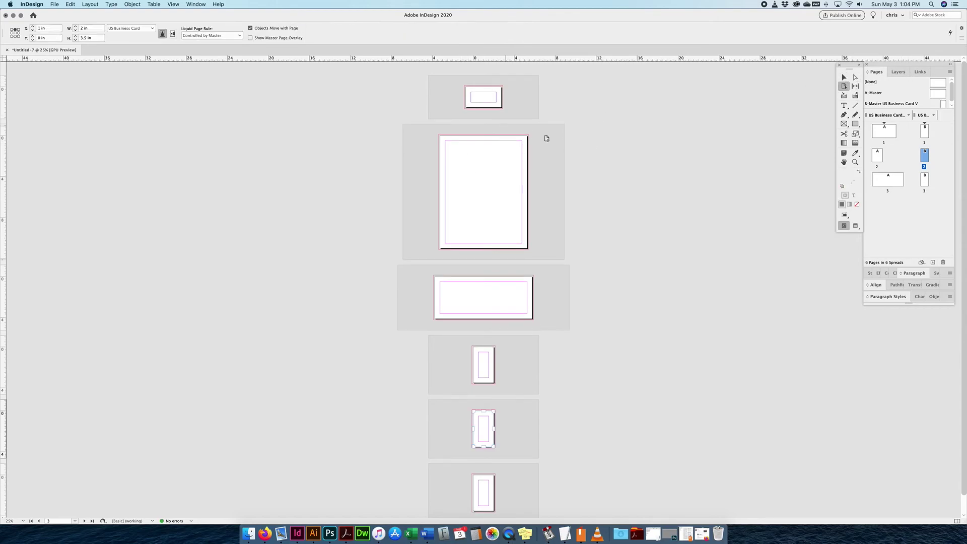